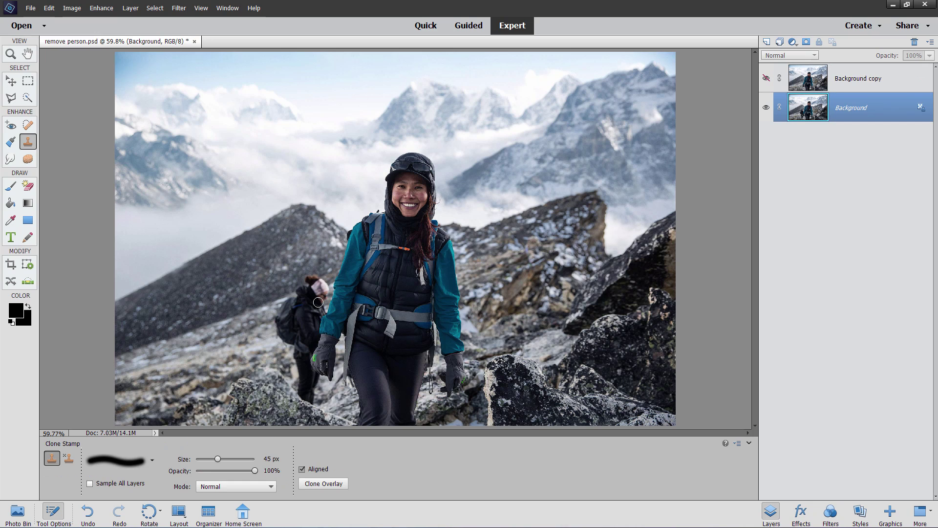
Step: Toggle the edited copy on and off to compare with and without the second hiker
click(766, 79)
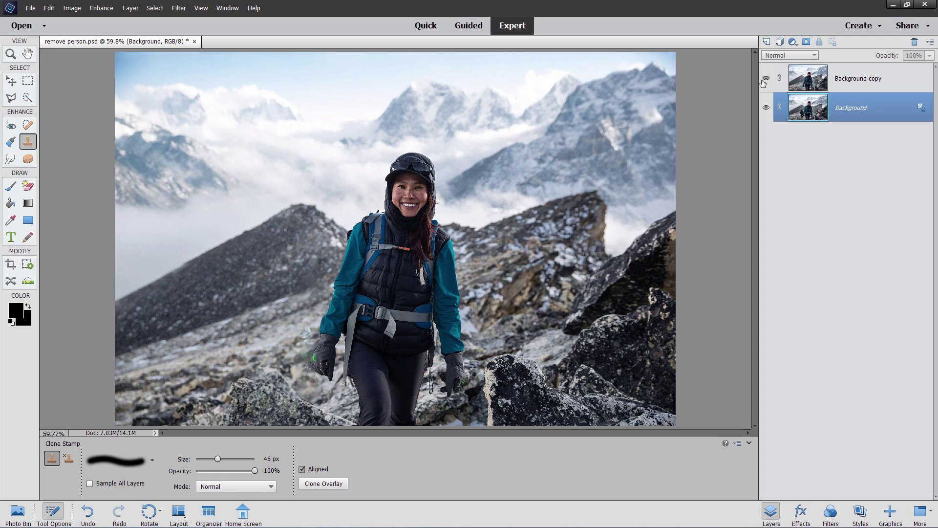
click(766, 79)
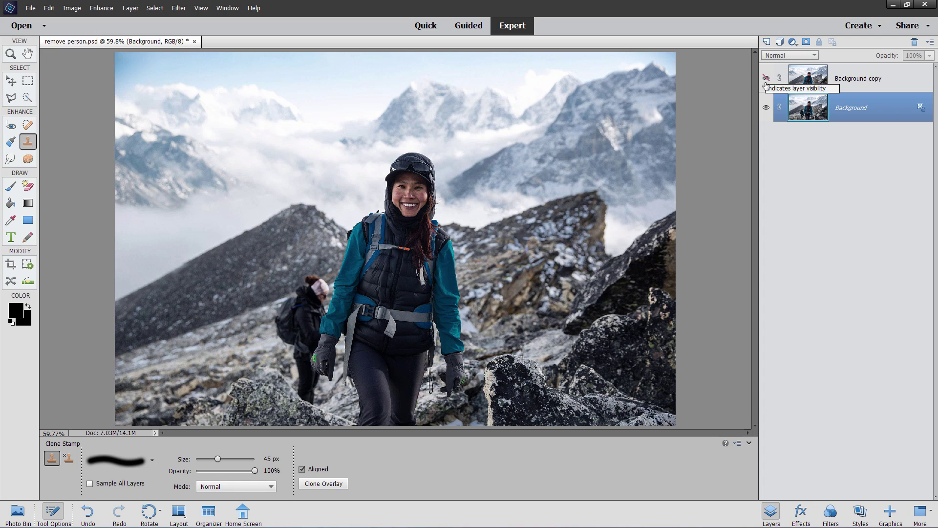
click(766, 79)
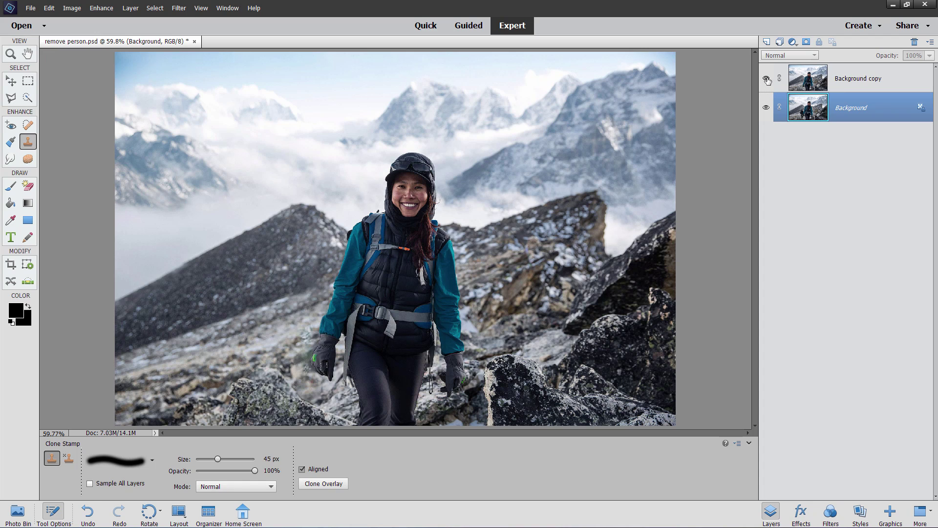
click(766, 80)
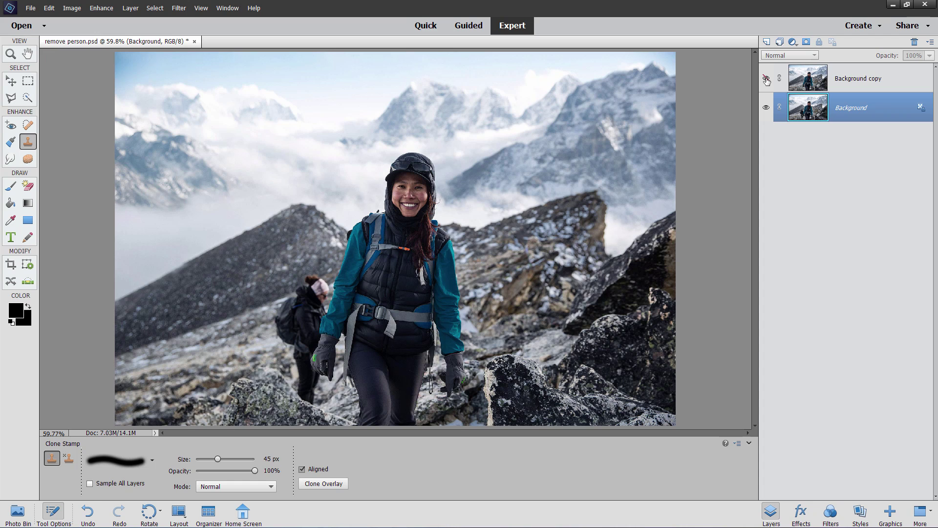
key(v)
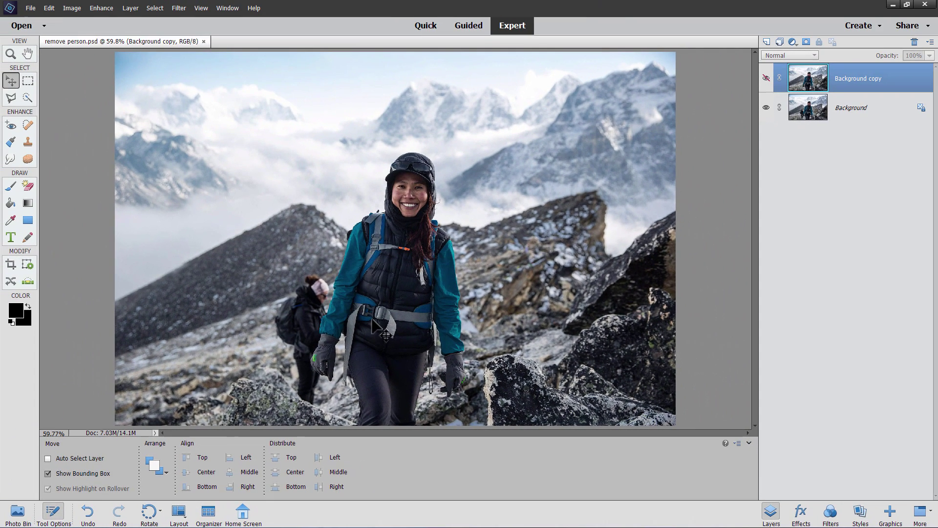
key(s)
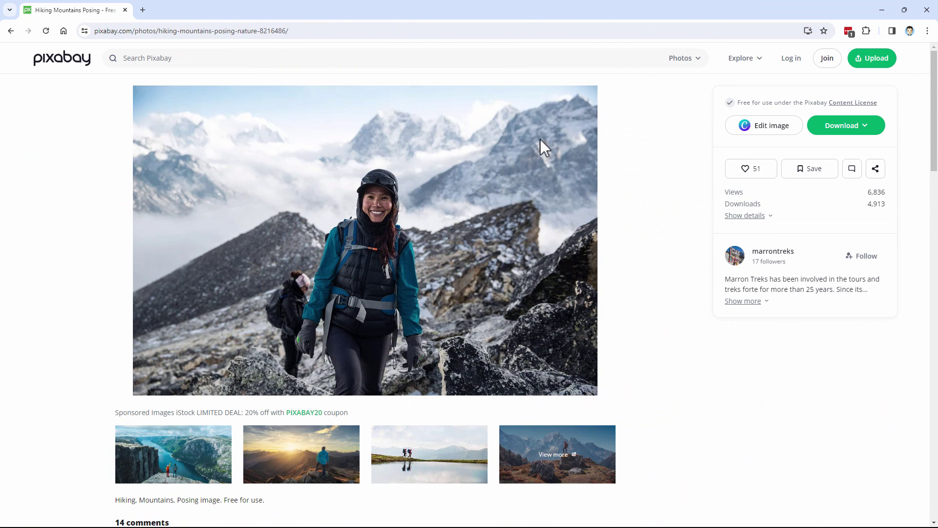
Step: Pick the 1920×1280 download size on Pixabay and close the browser
click(317, 31)
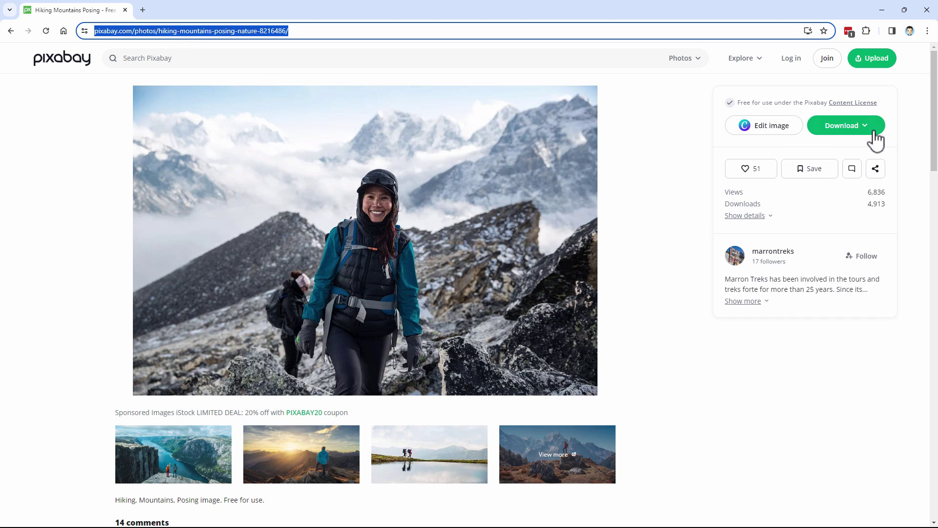
click(846, 126)
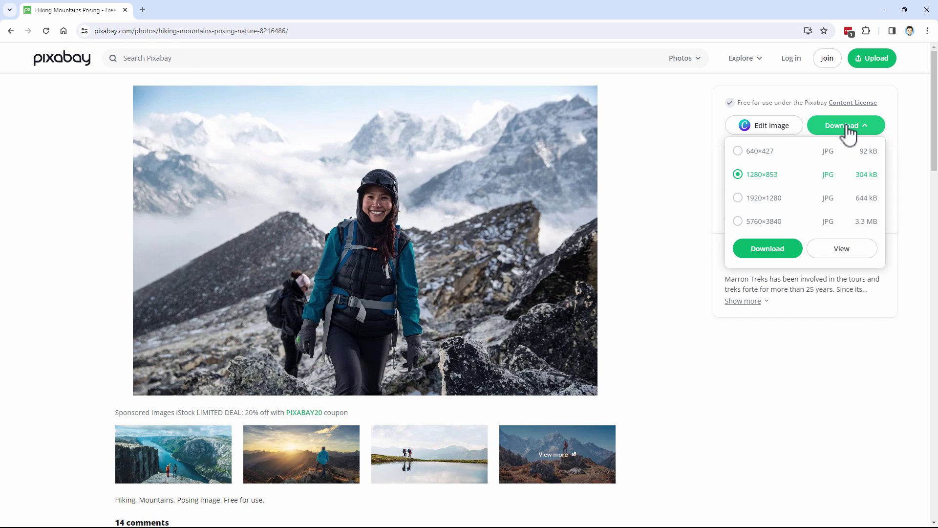
click(746, 200)
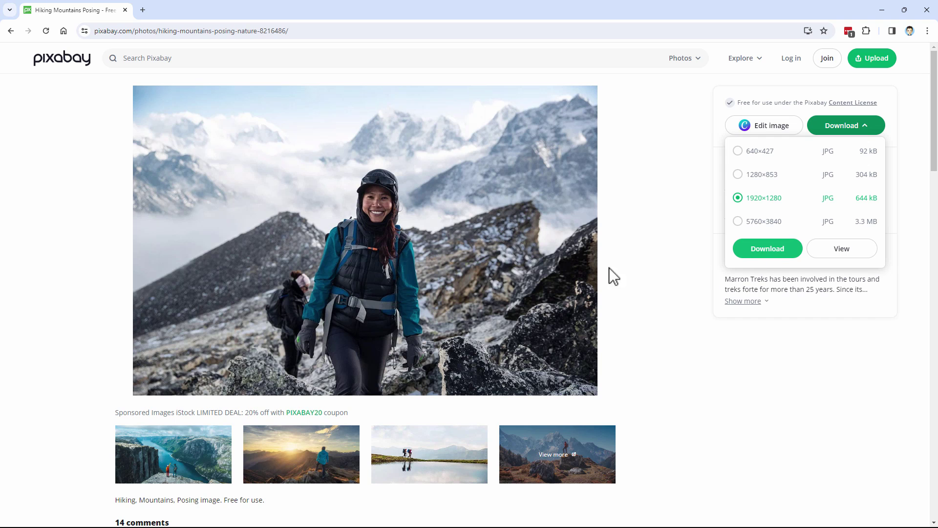
click(927, 11)
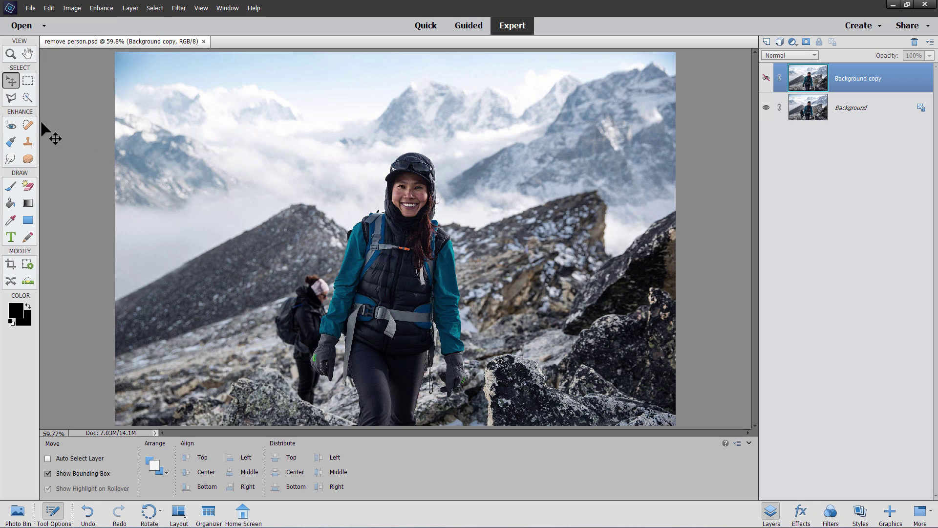
Step: Activate the Polygonal Lasso and zoom to about 155% on the woman's arm and second hiker
click(11, 97)
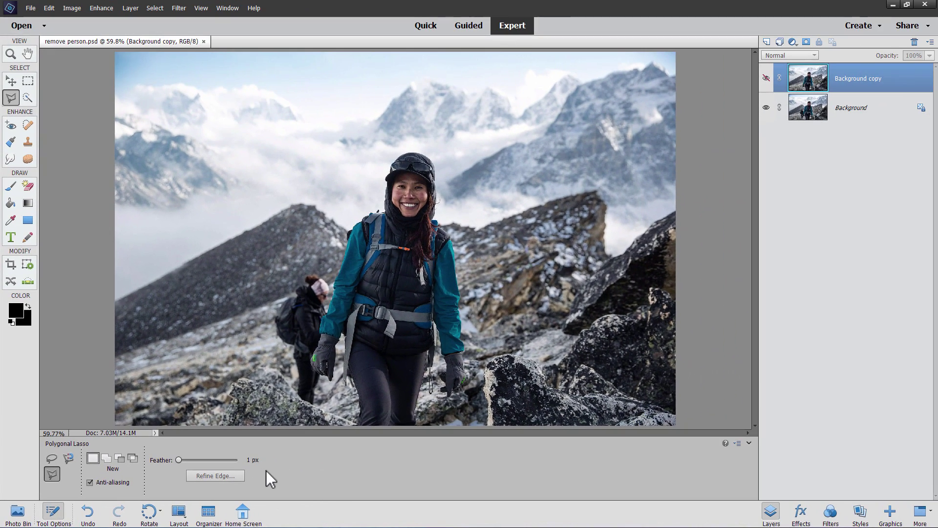
scroll(320, 333, up, 1)
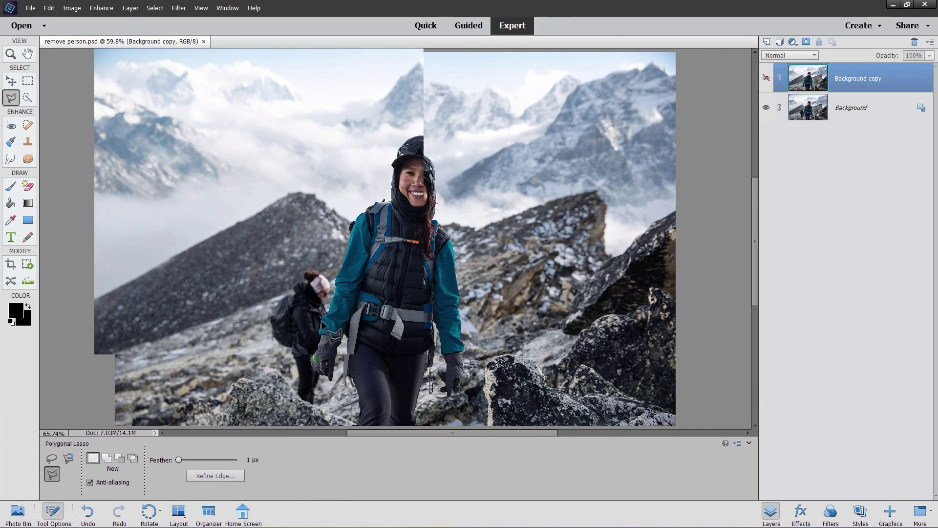
scroll(329, 337, up, 5)
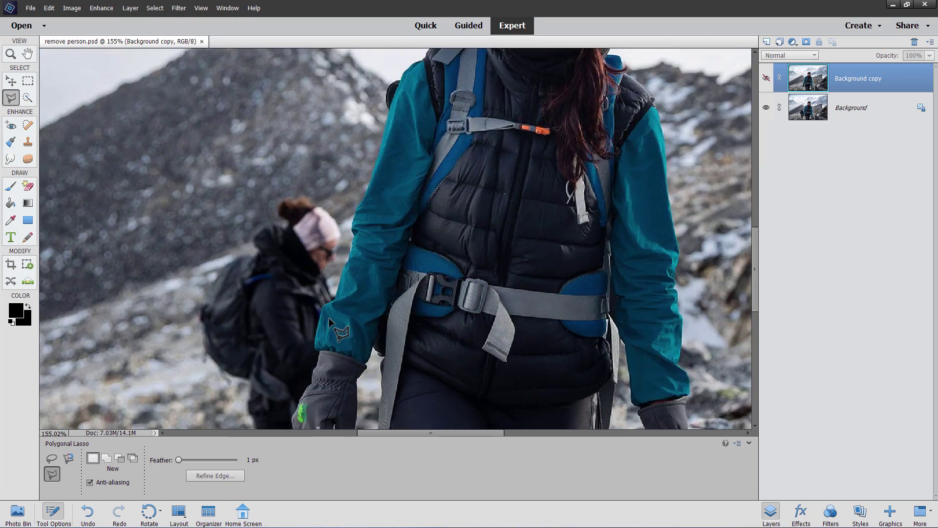
scroll(329, 320, down, 3)
scroll(329, 320, up, 1)
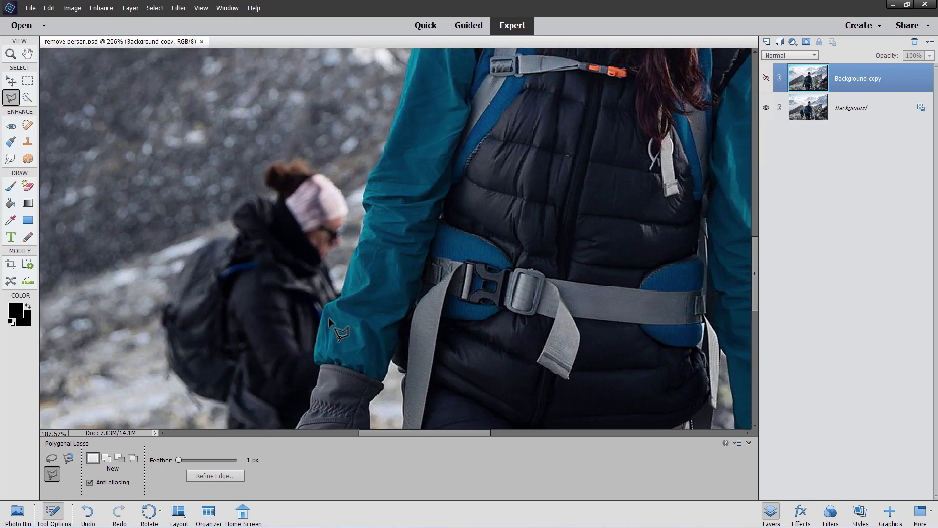
scroll(331, 321, down, 1)
scroll(332, 317, up, 2)
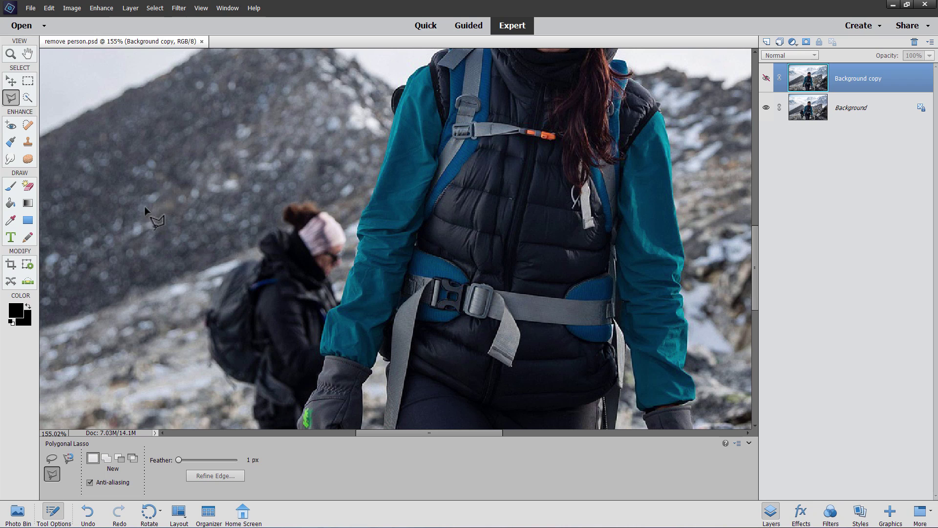
click(48, 9)
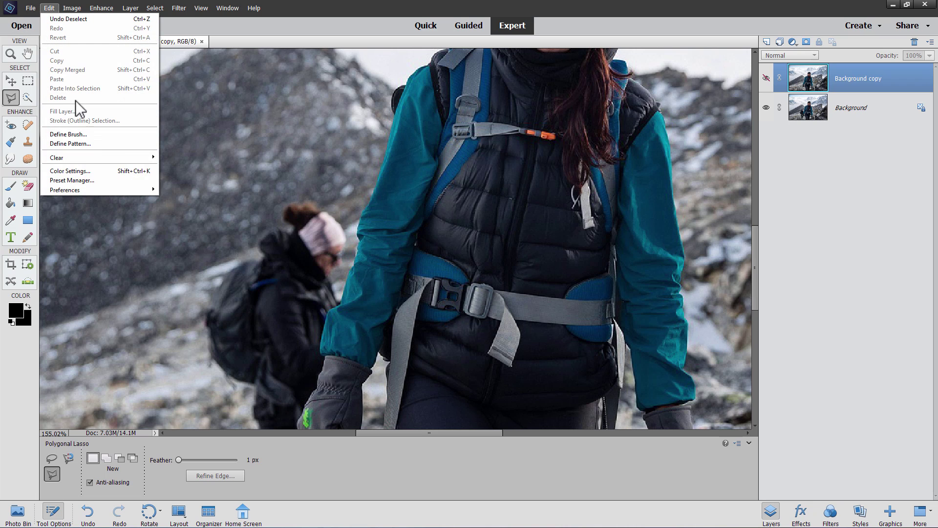
mouse_move(93, 187)
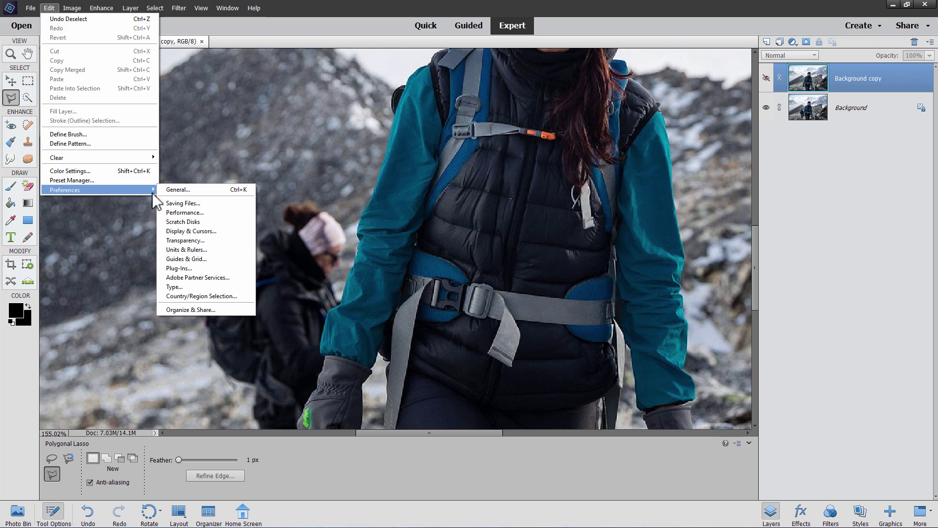
click(178, 189)
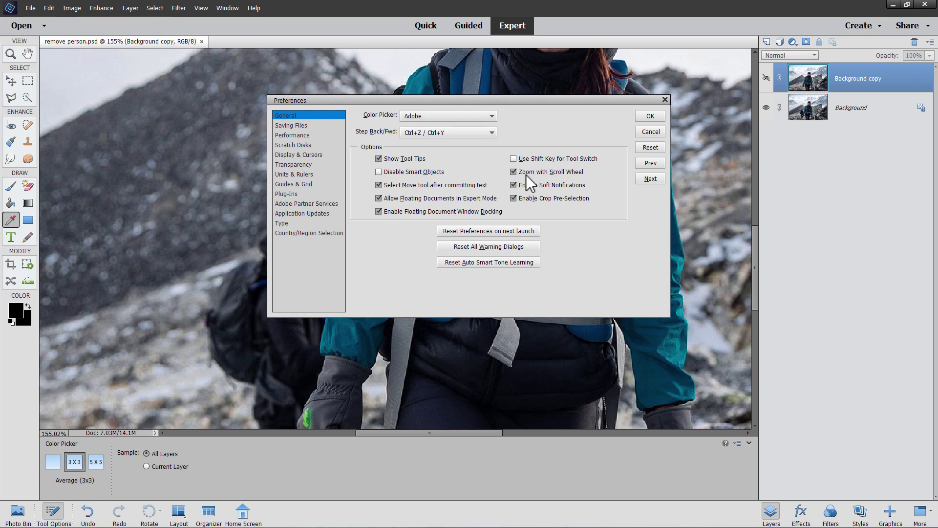
click(649, 118)
key(l)
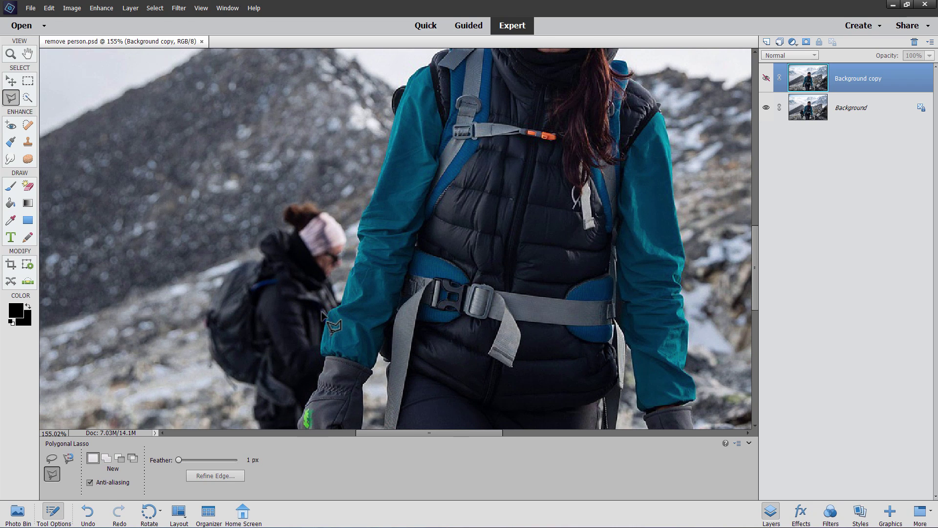
Step: Pan up and zoom to about 227% on the woman's sleeve and glove
key(space)
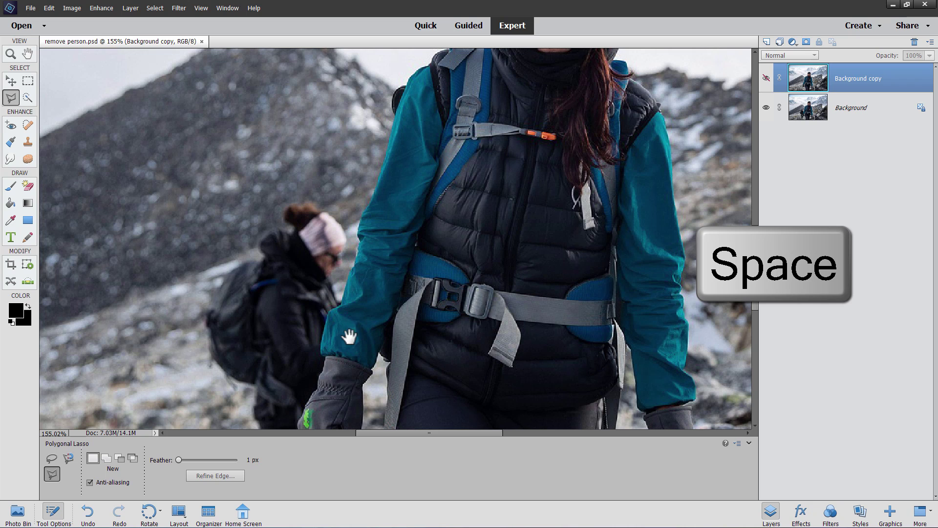
drag(349, 336, 342, 207)
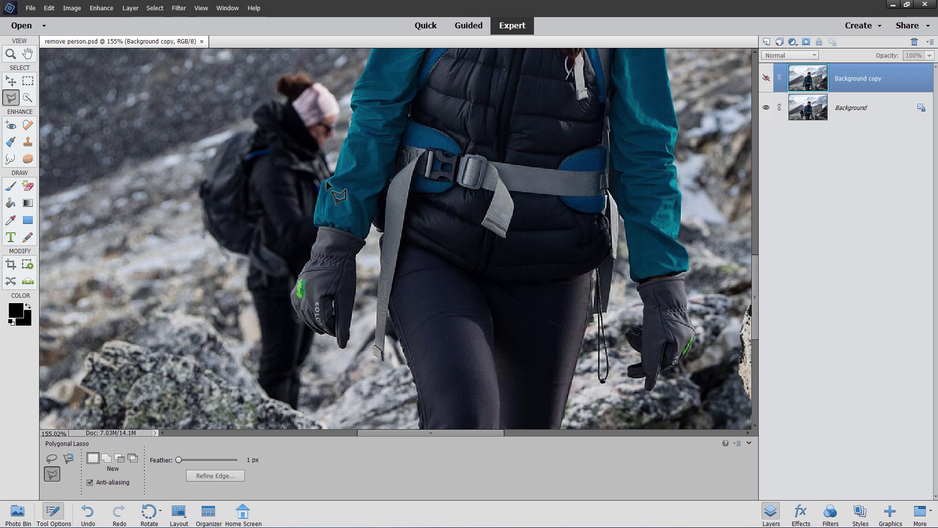
scroll(326, 183, up, 6)
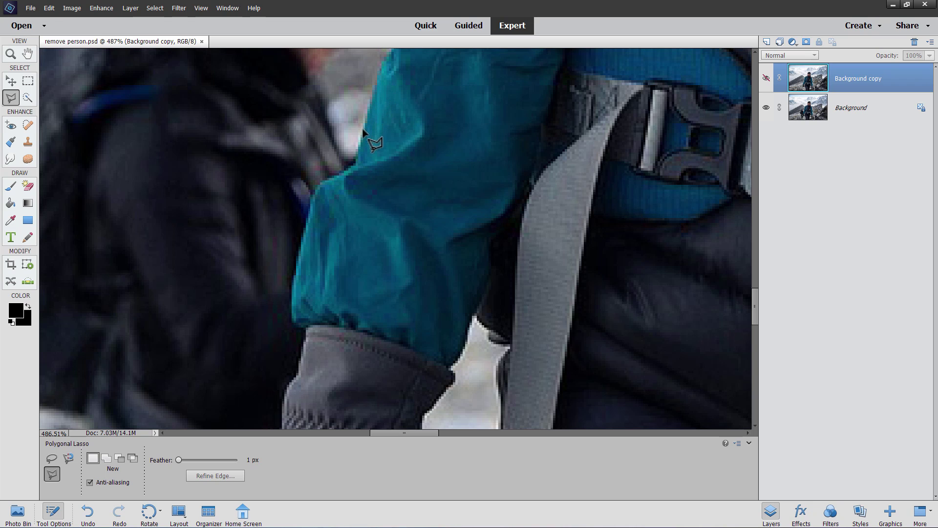
scroll(337, 186, down, 1)
scroll(335, 183, down, 7)
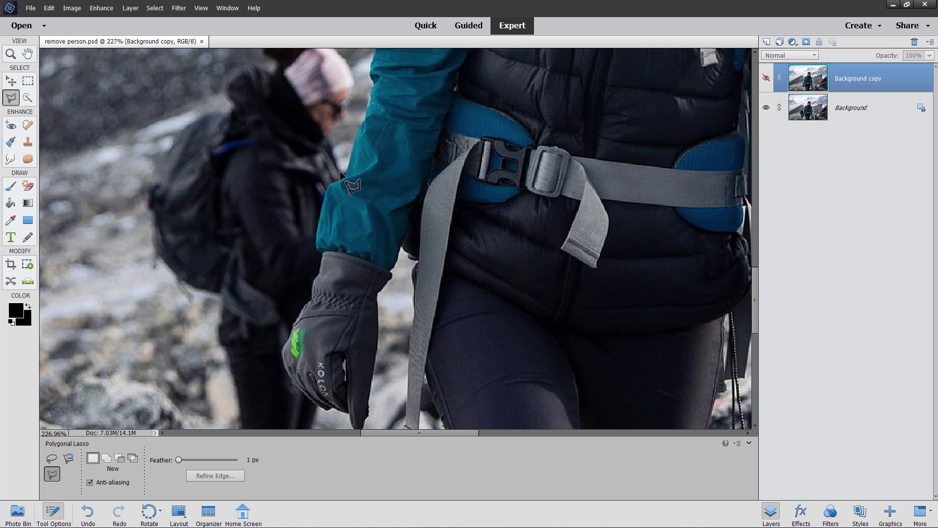
Step: Start the Polygonal Lasso outline at the edge of the woman's sleeve
click(354, 142)
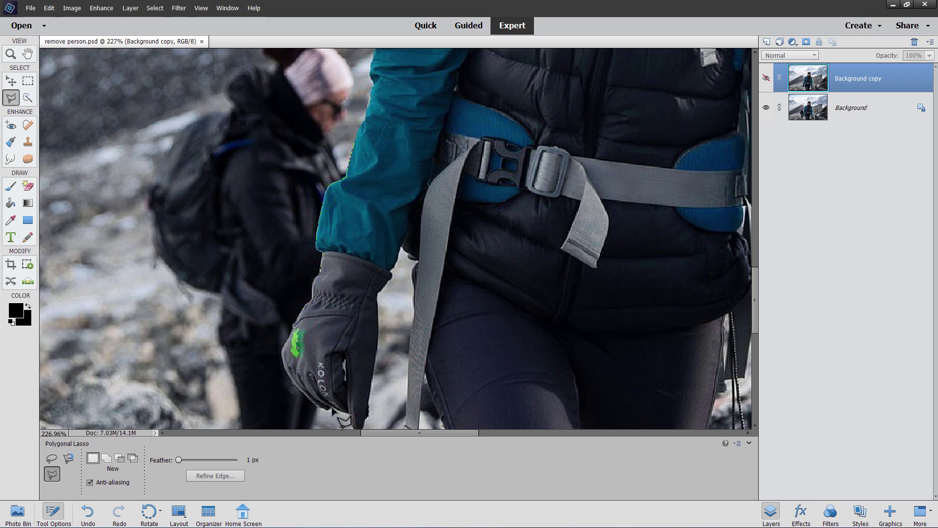
Step: Trace and close a lasso selection from the glove around the second hiker's legs and lower body
key(space)
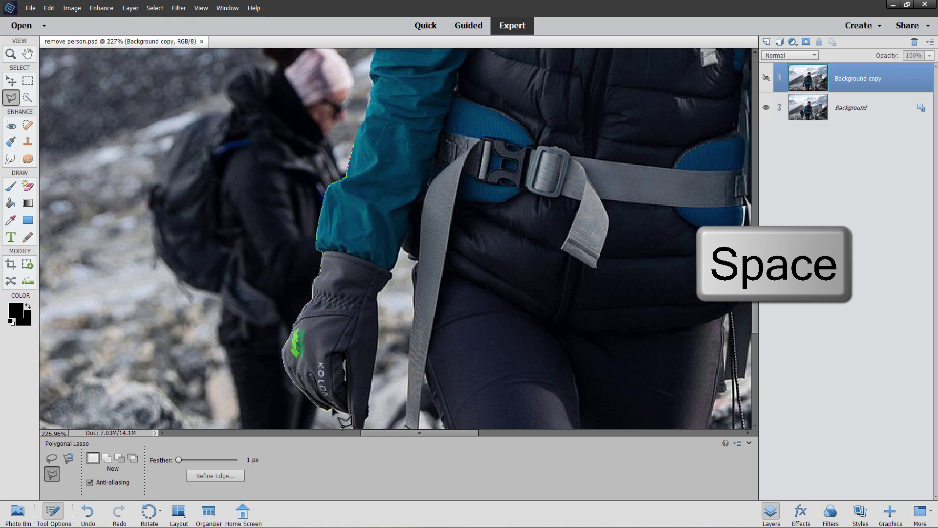
mouse_move(342, 336)
mouse_down()
mouse_move(357, 285)
mouse_move(368, 95)
mouse_up()
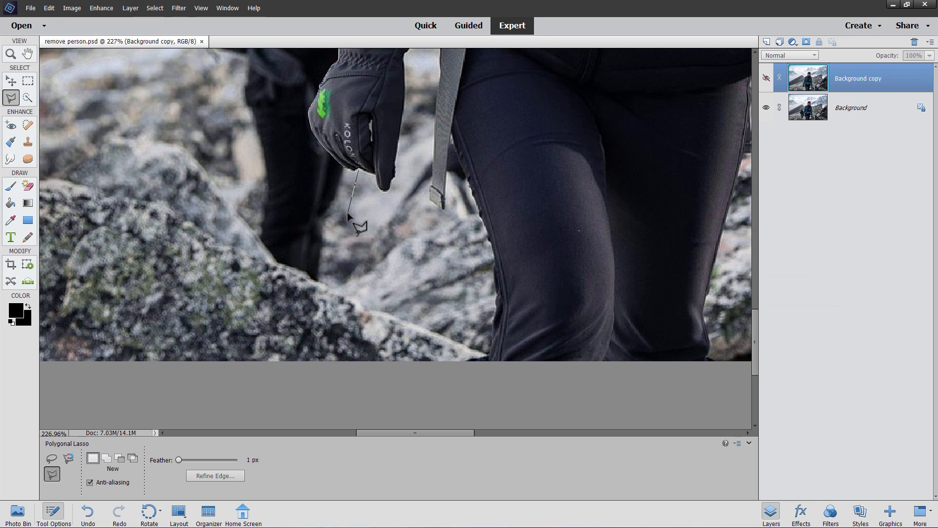
click(330, 276)
click(249, 215)
click(250, 172)
drag(217, 141, 220, 351)
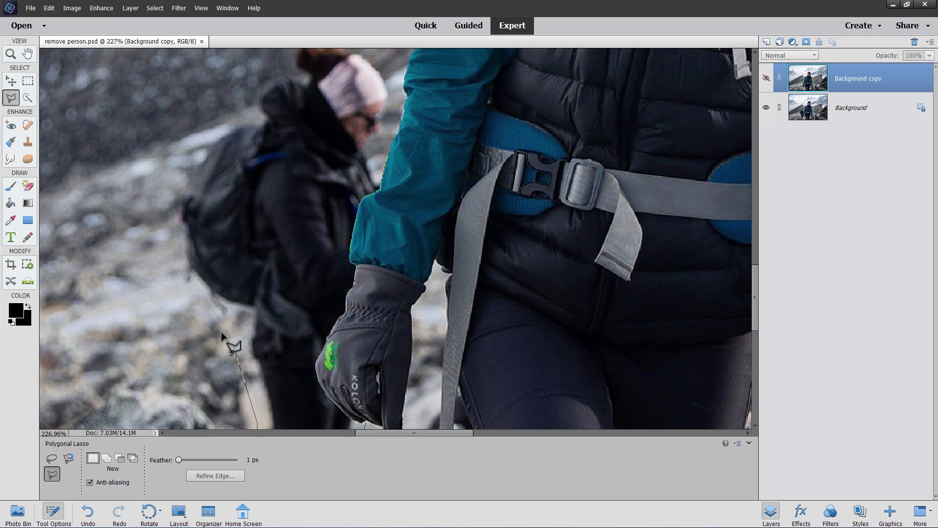
double_click(221, 324)
key(Return)
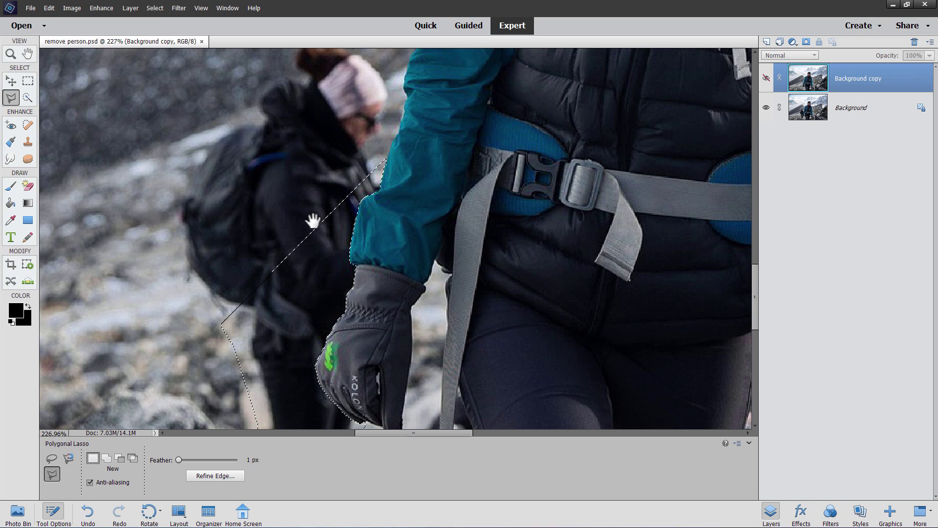
Step: Switch the lasso to Add mode and trace up the second hiker's backpack toward her head
drag(310, 218, 356, 272)
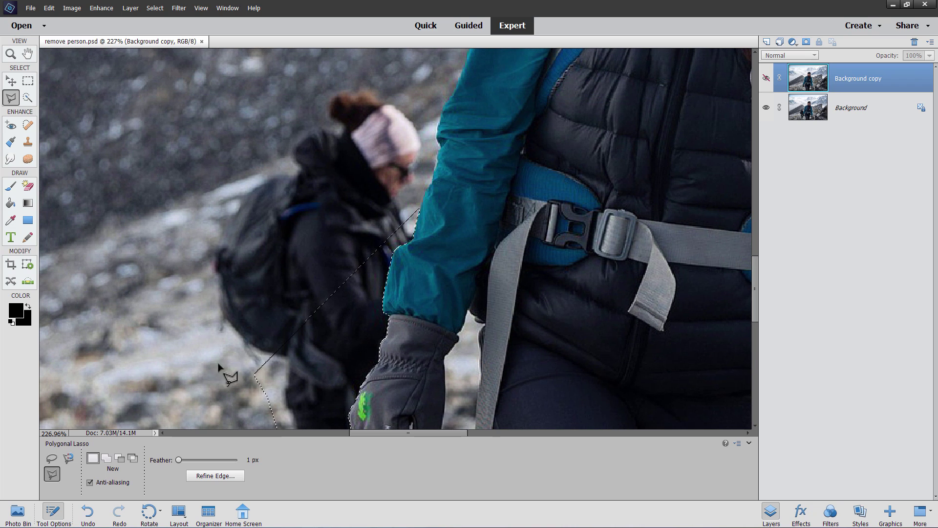
click(107, 458)
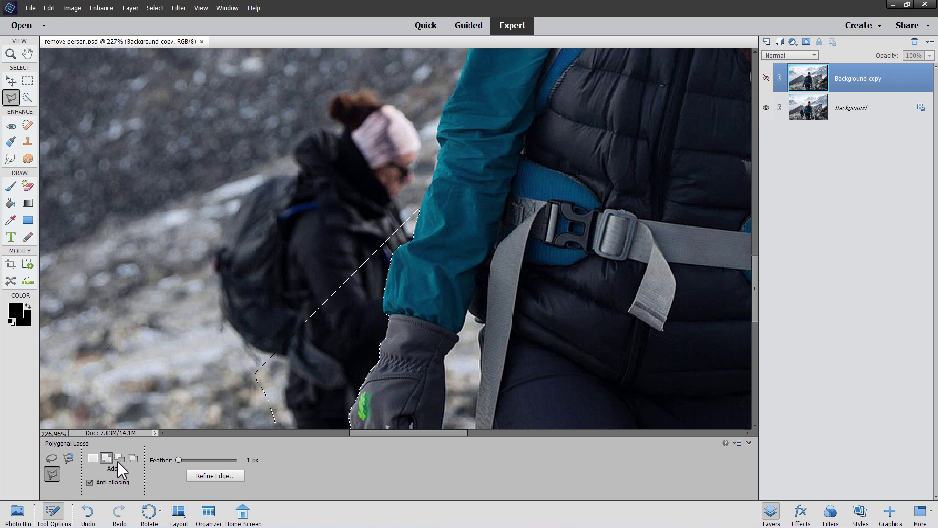
click(255, 374)
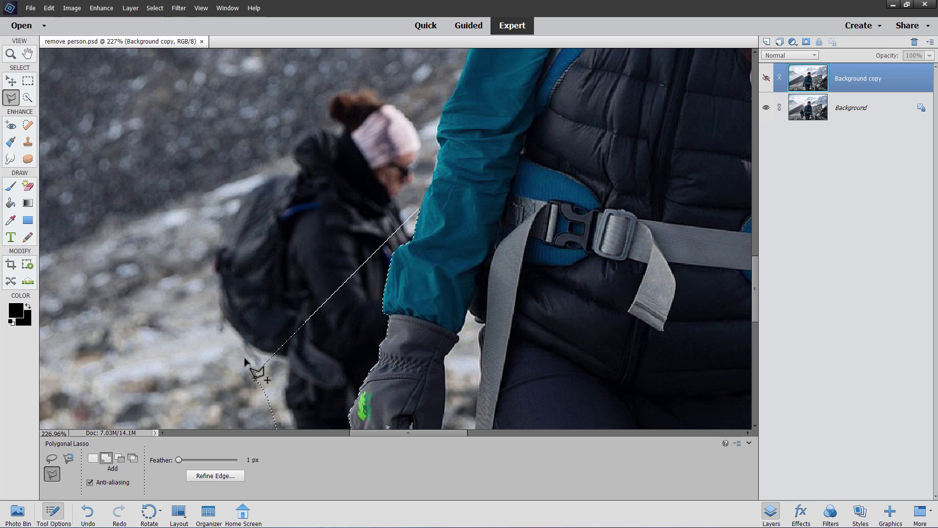
click(206, 313)
click(206, 249)
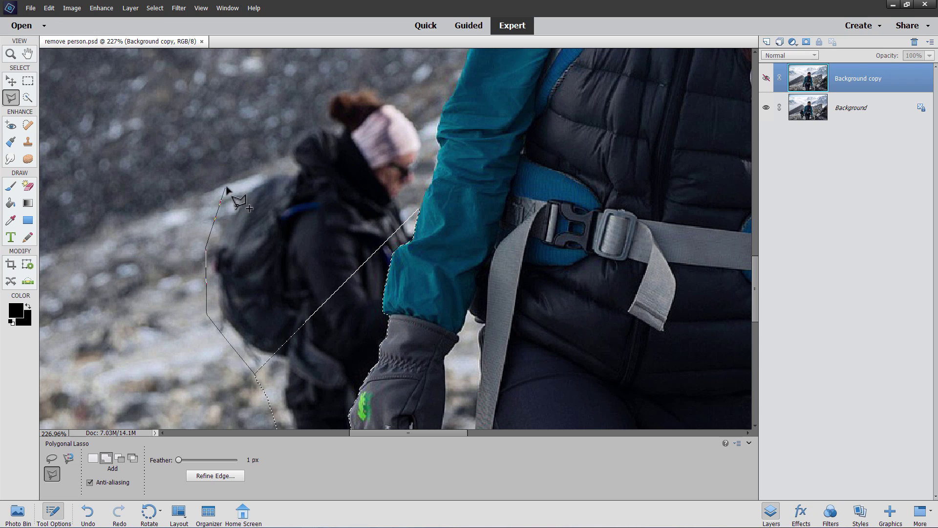
click(235, 180)
click(275, 154)
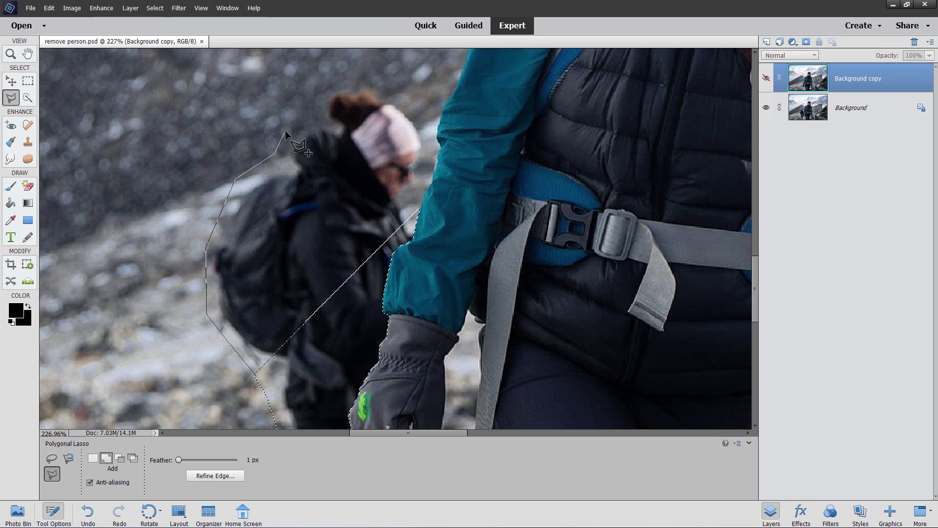
click(292, 119)
click(317, 111)
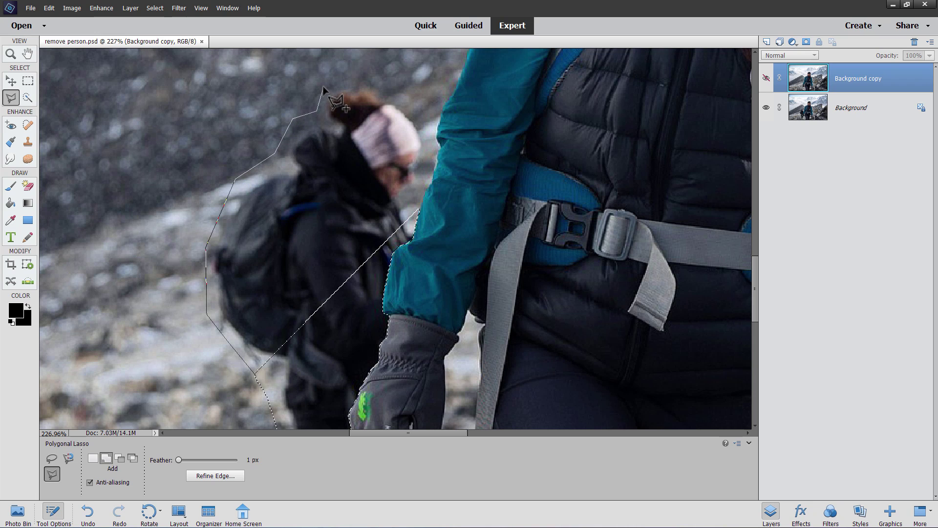
Step: Trace around the hiker's head, headband and sleeve, closing the outline to add it
click(323, 86)
click(351, 77)
click(396, 87)
click(424, 123)
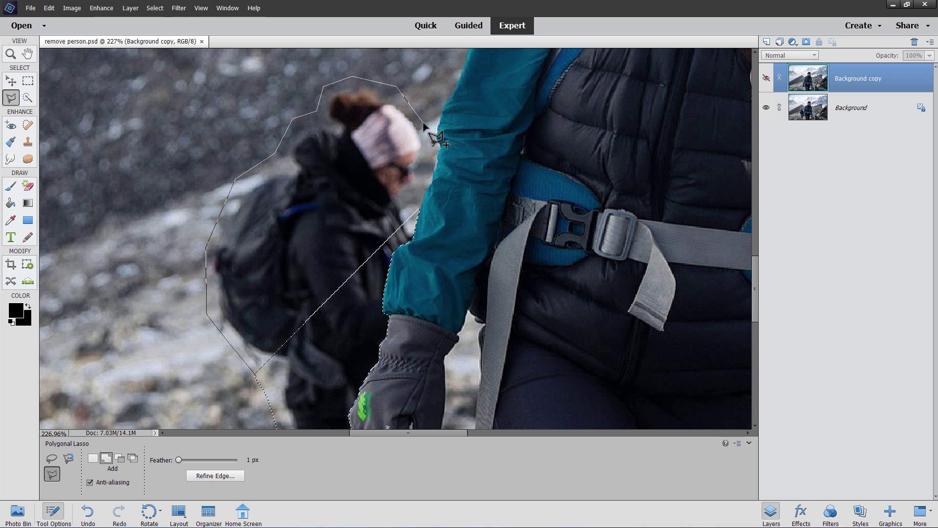
click(426, 165)
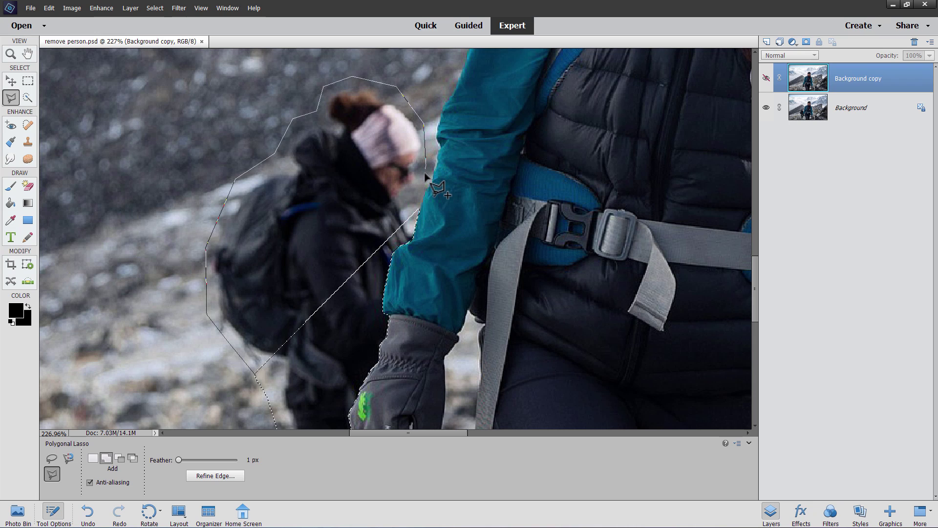
click(417, 215)
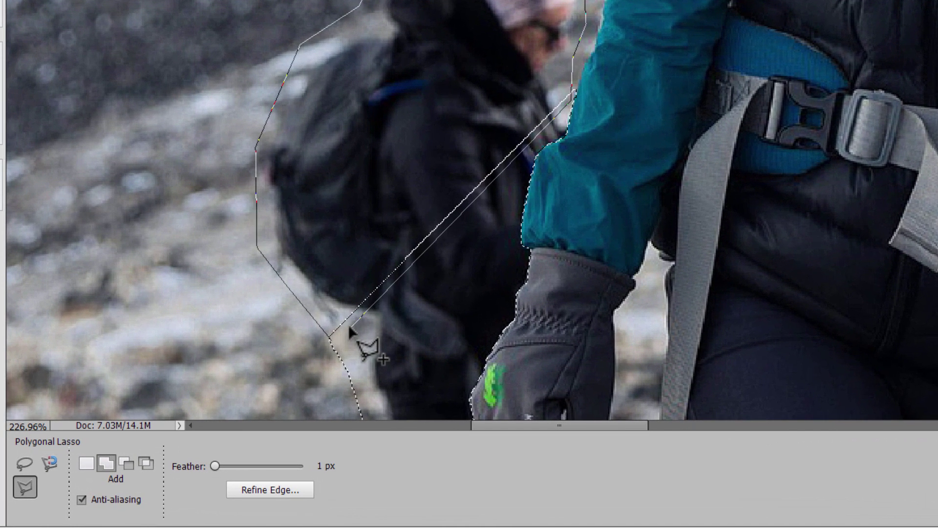
click(330, 341)
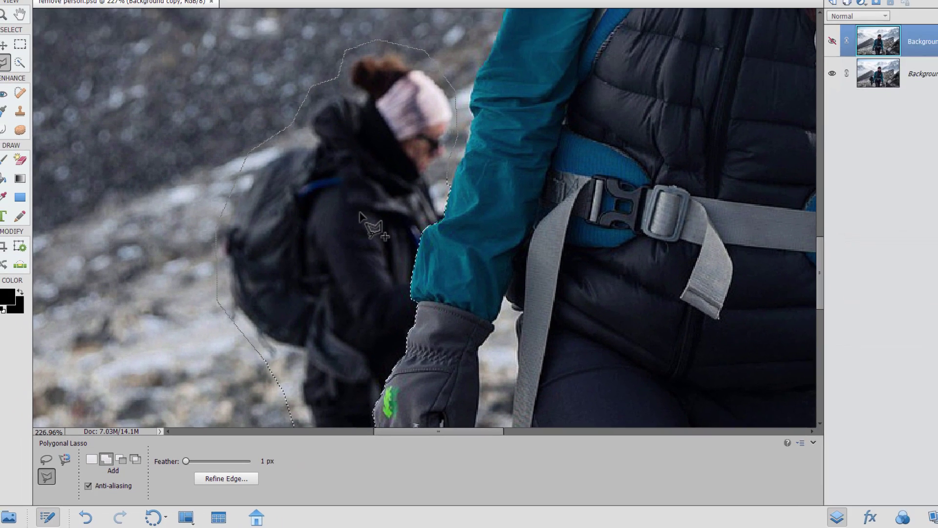
scroll(360, 217, down, 5)
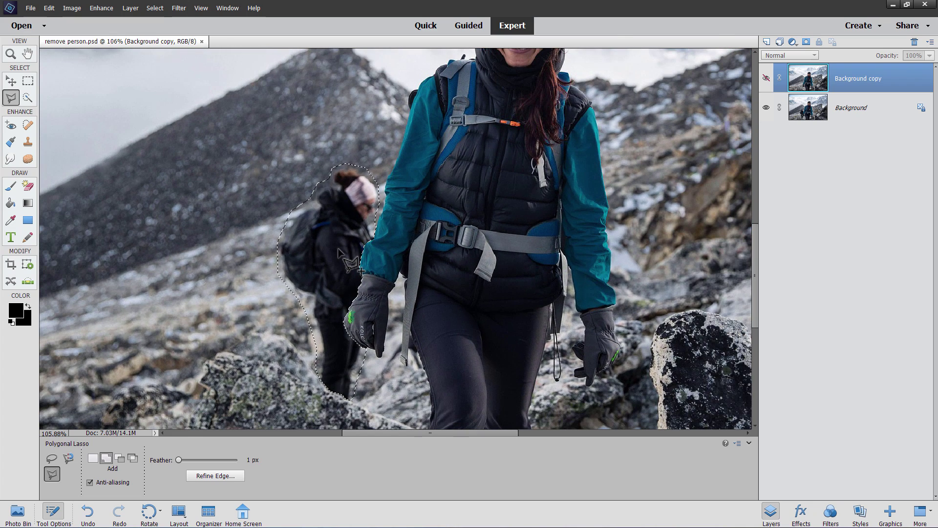
Step: Switch to the Move tool and choose Duplicate Layer for the Background layer
drag(415, 328, 404, 291)
key(v)
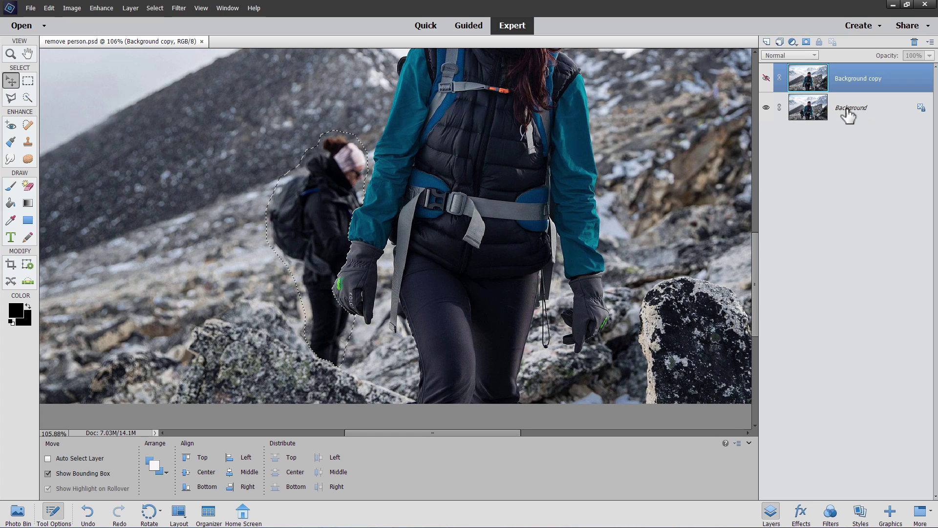
right_click(865, 117)
click(882, 130)
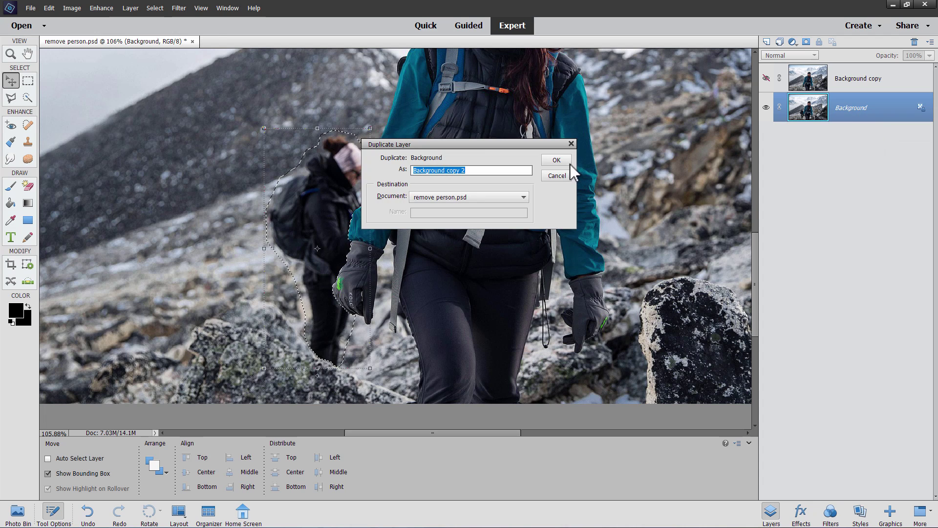
Step: Confirm the Background copy 2 duplicate and set Fill Selection to use Content-Aware
click(563, 162)
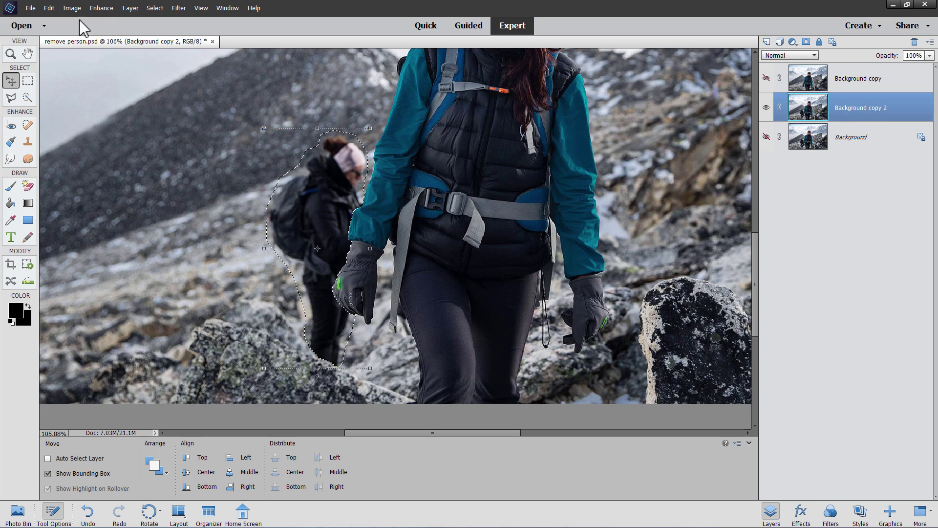
click(50, 8)
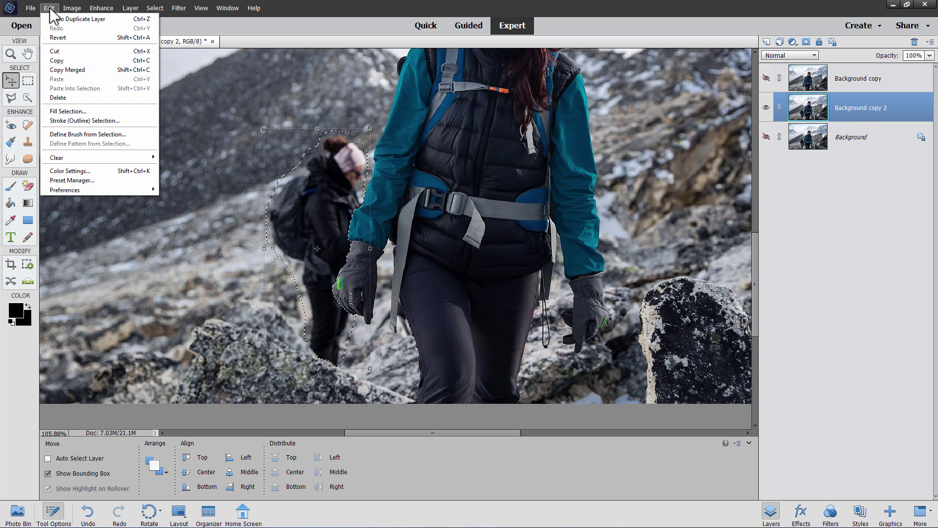
click(73, 111)
click(471, 166)
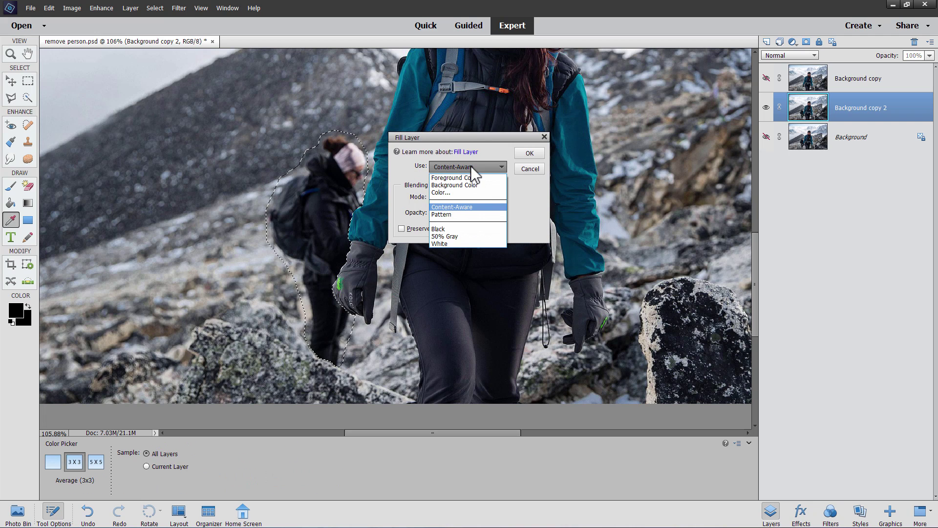
click(475, 206)
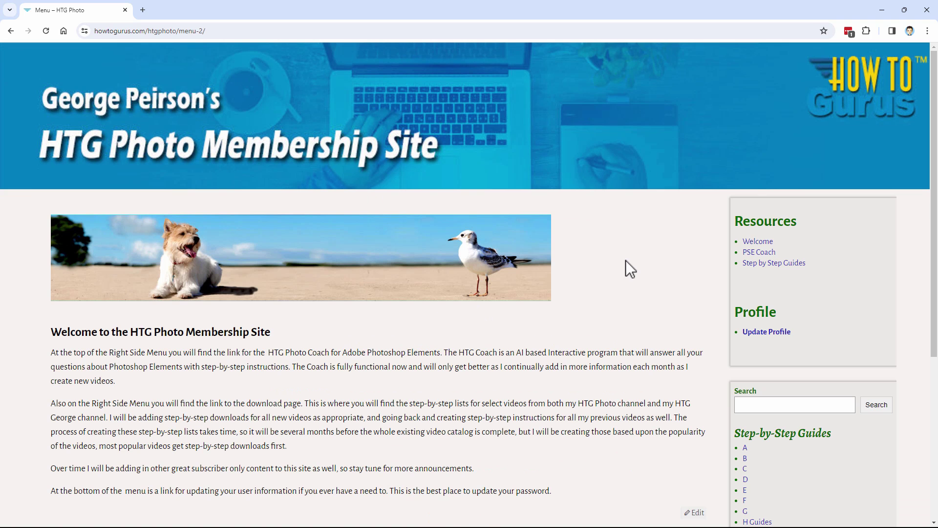
Step: Open the PSE Coach page and expand its Photoshop Elements category list
click(764, 255)
scroll(528, 299, down, 4)
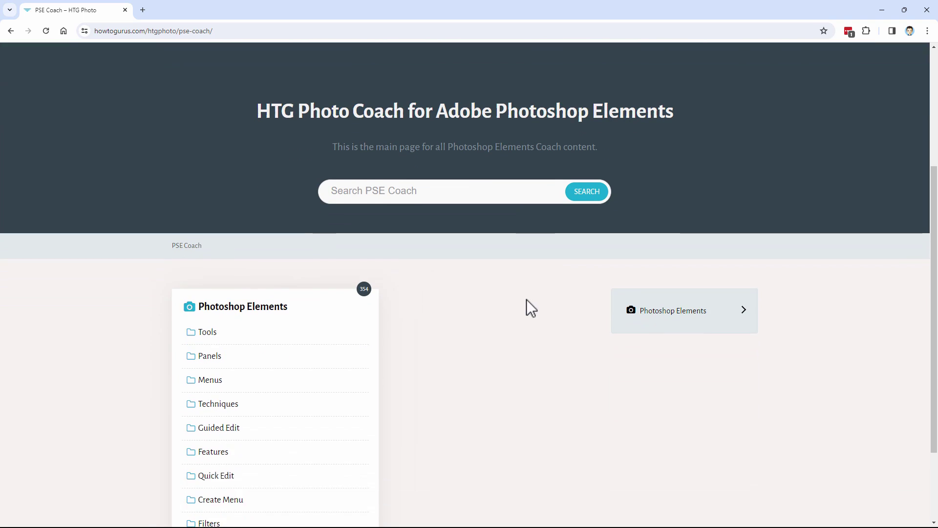
scroll(506, 291, down, 1)
click(745, 260)
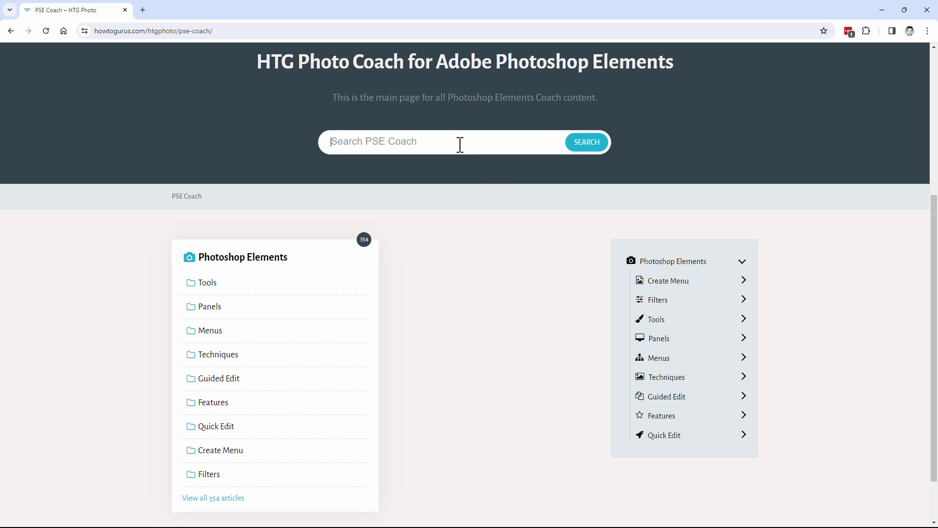
scroll(460, 145, up, 3)
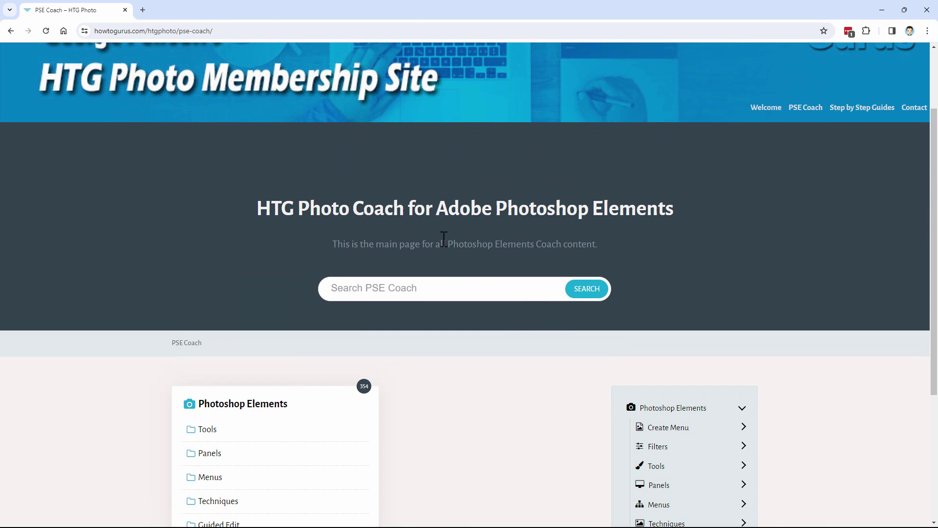
Step: Search 'content aware', read the Content Aware Fill article, and return to its search box
text(con)
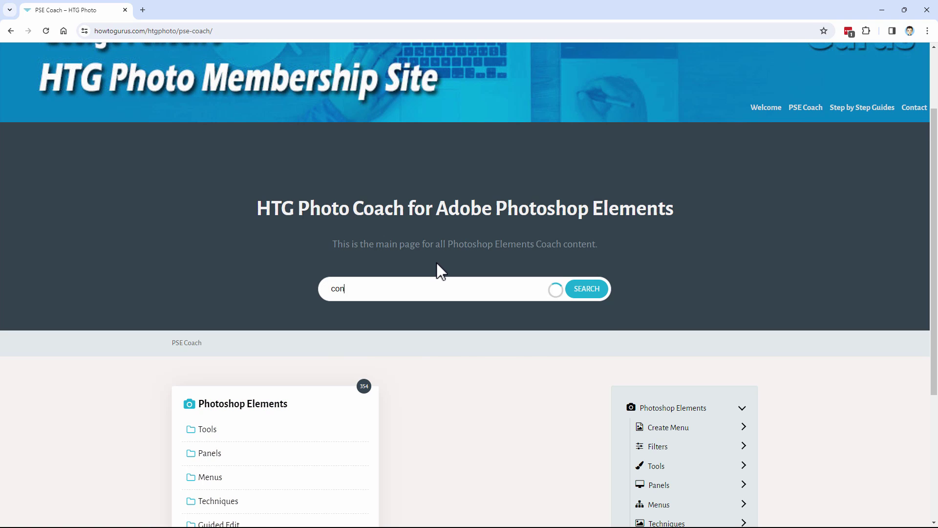
text(tent aware)
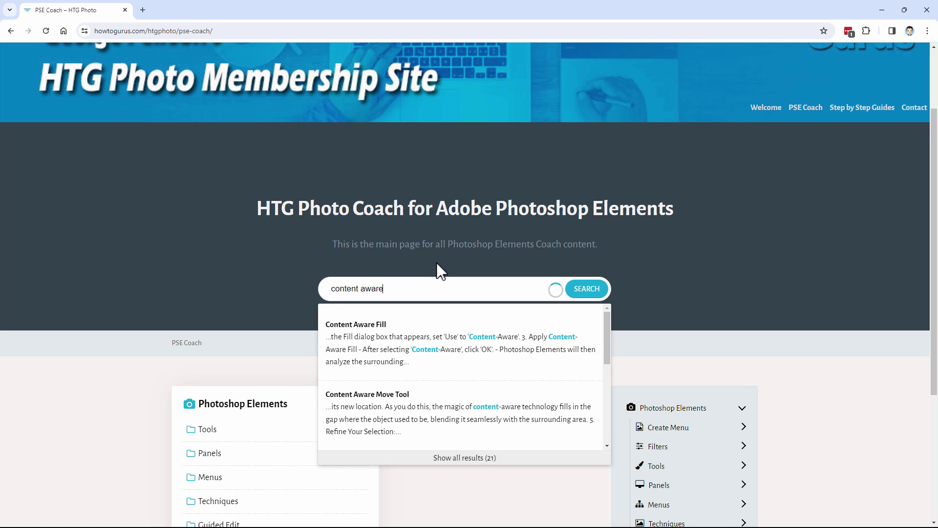
click(371, 323)
scroll(468, 326, down, 7)
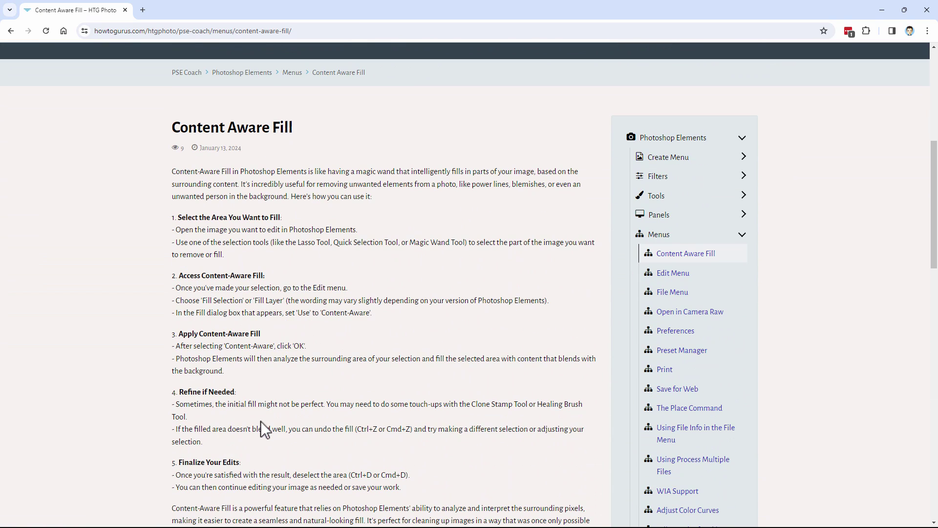
scroll(363, 275, down, 4)
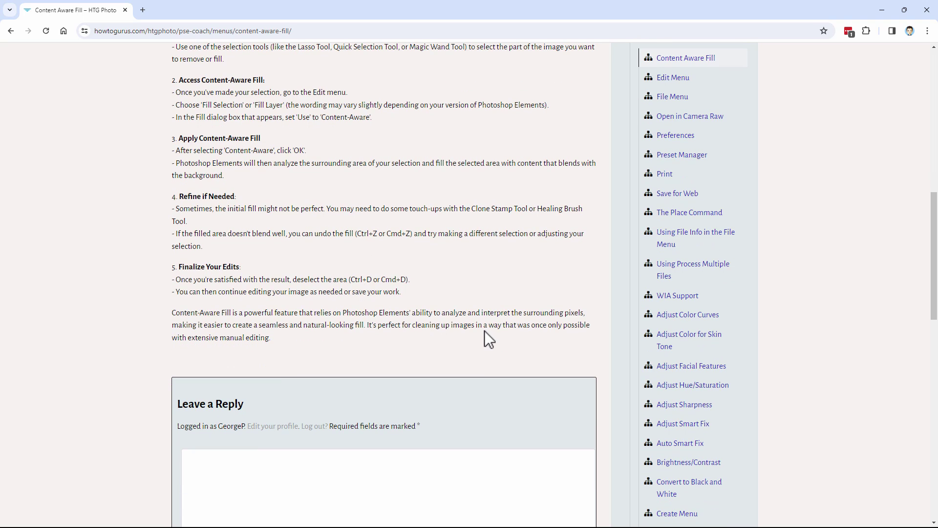
scroll(463, 324, up, 5)
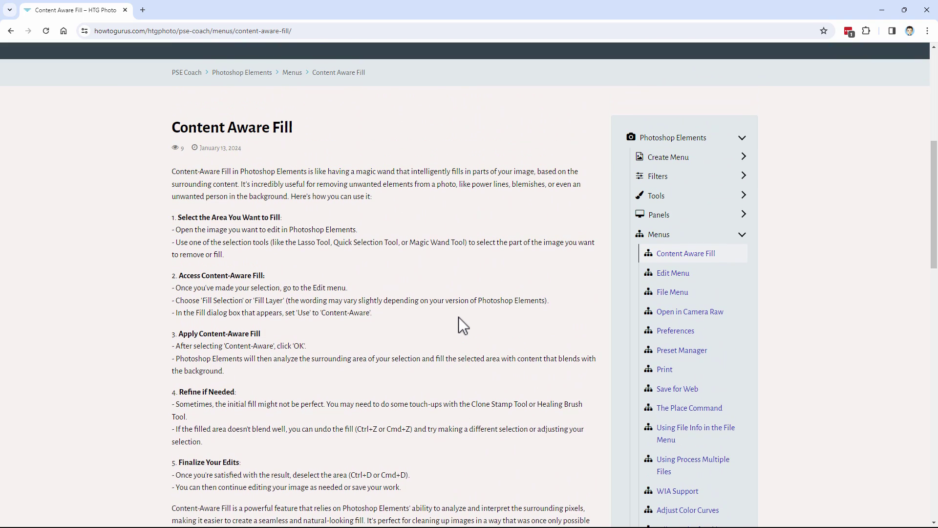
scroll(470, 297, up, 5)
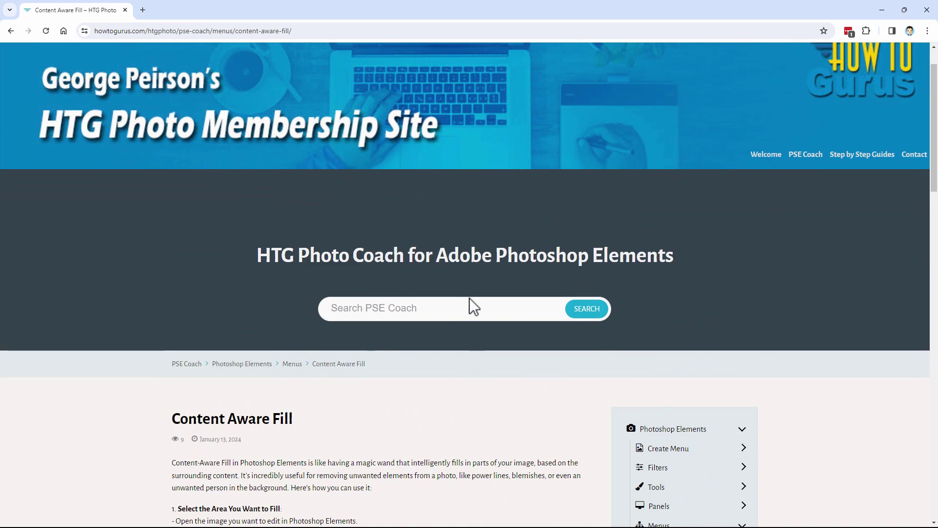
click(449, 311)
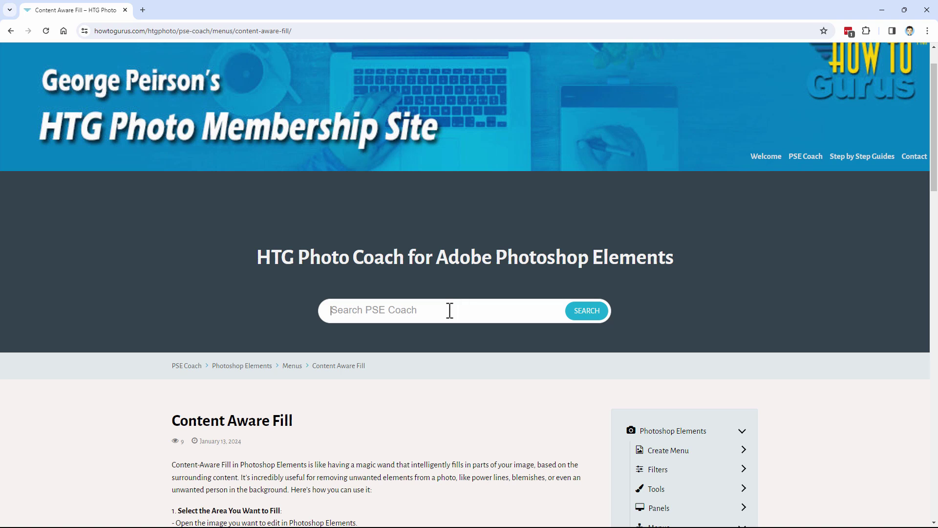
Step: Search 'polygo' and read through the Polygonal Lasso Tool article
text(polygona)
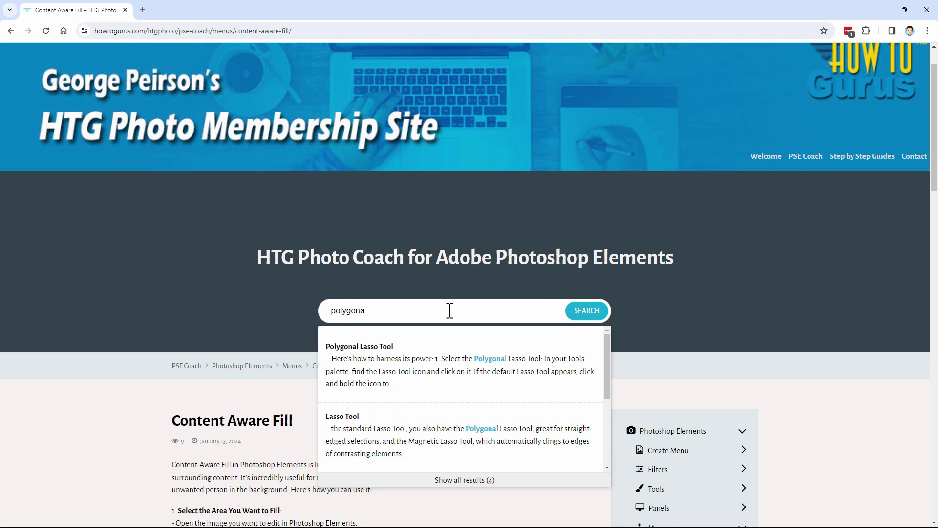
click(383, 362)
scroll(318, 349, down, 5)
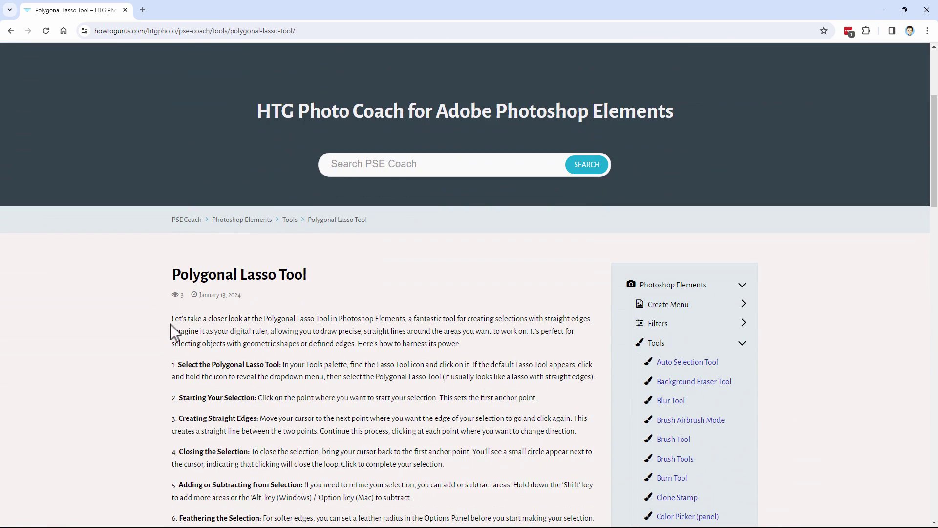
scroll(166, 303, down, 2)
scroll(149, 254, down, 1)
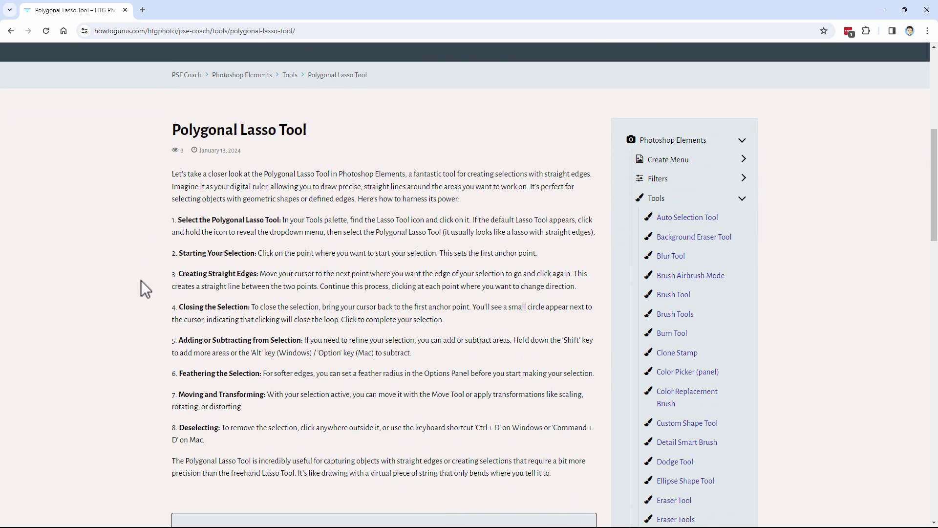
scroll(162, 161, up, 4)
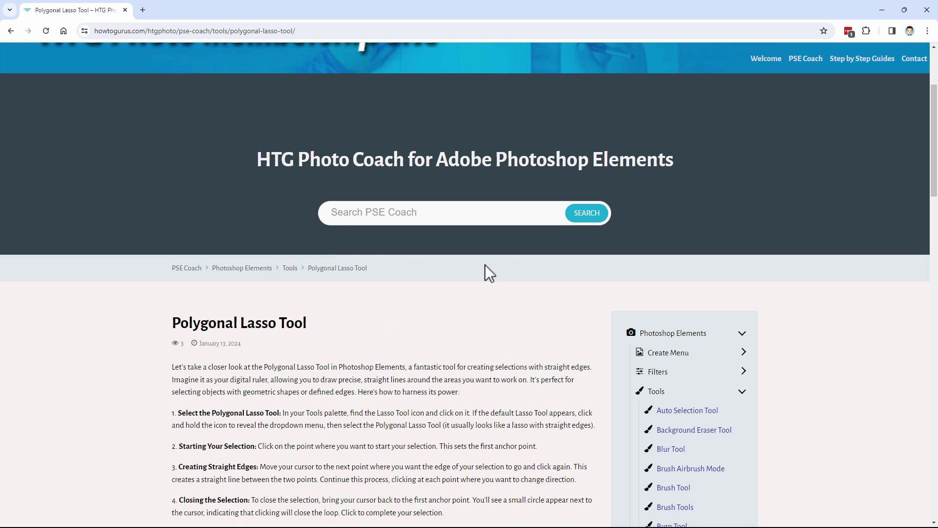
scroll(500, 293, up, 3)
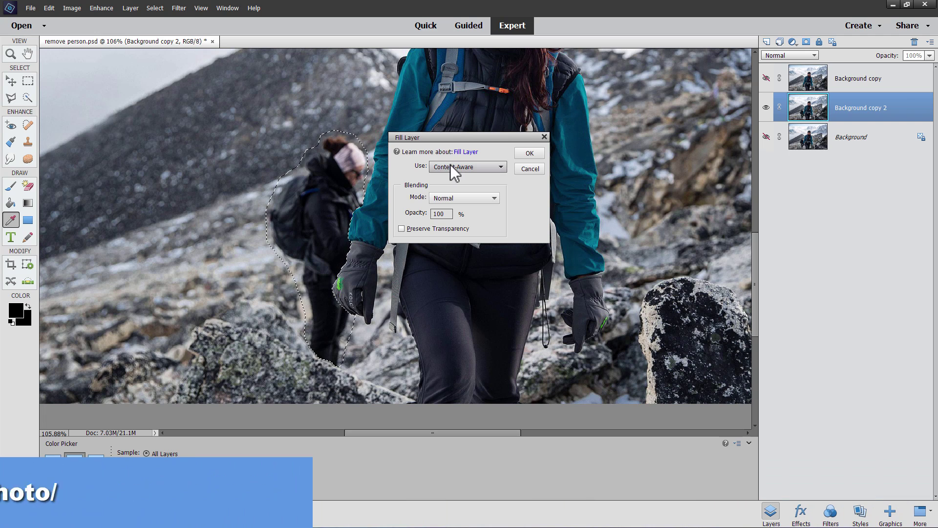
Step: Apply the Content-Aware fill so rocks replace the background hiker
click(529, 153)
key(v)
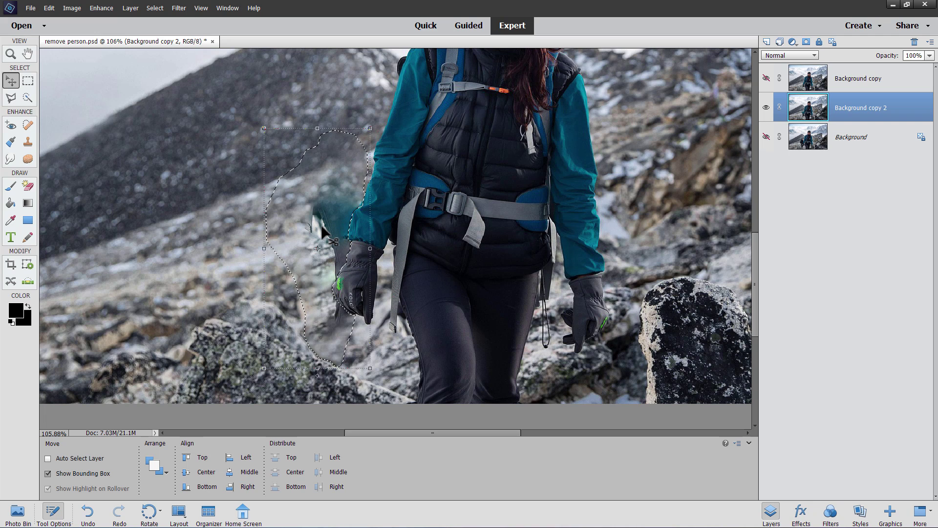
Step: With the Clone Stamp, sample nearby rocks and paint over the teal sleeve remnant
click(28, 143)
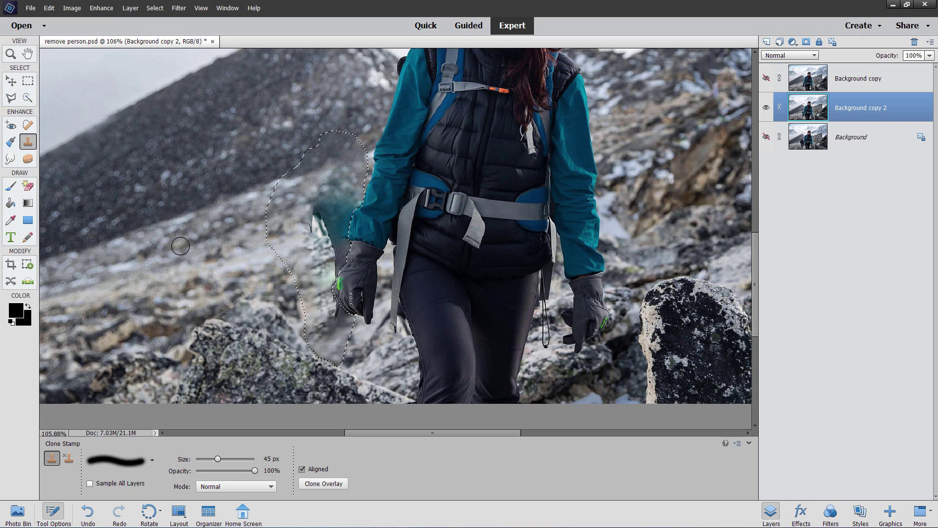
click(335, 189)
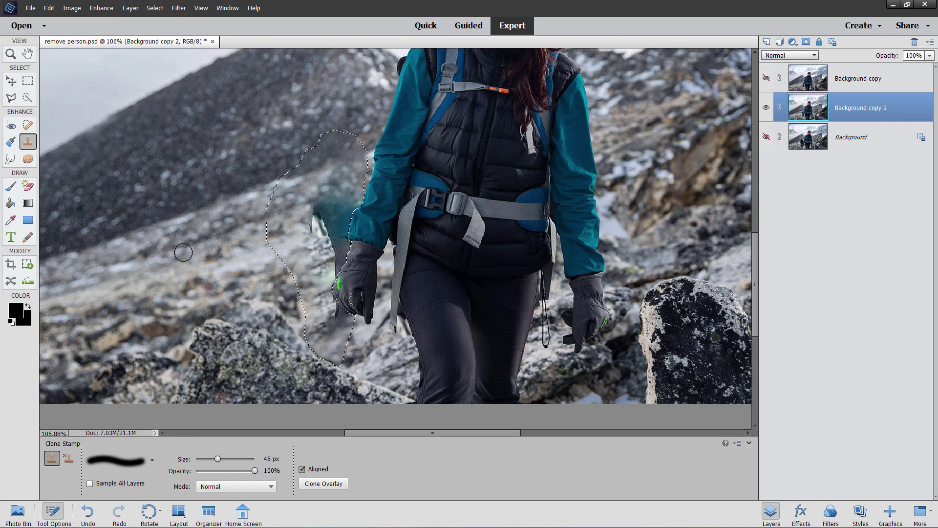
key(alt)
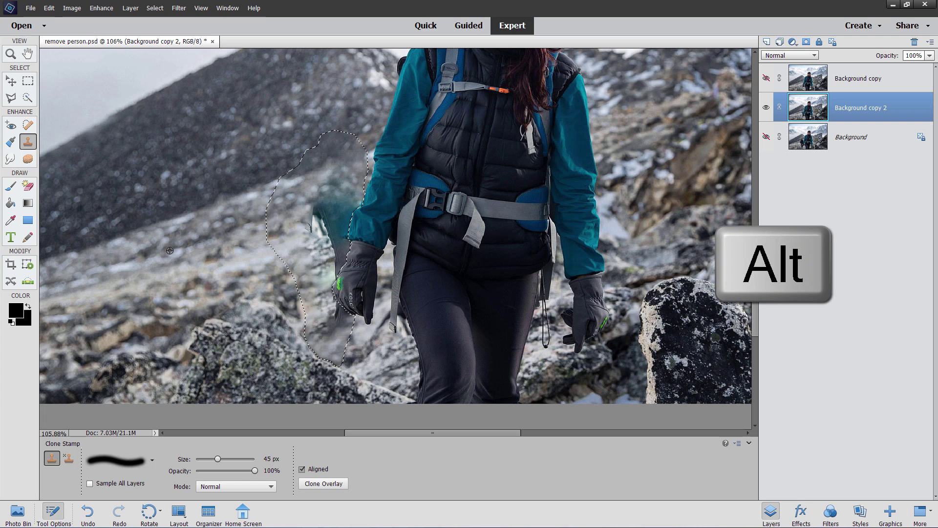
alt+click(170, 250)
drag(325, 196, 334, 216)
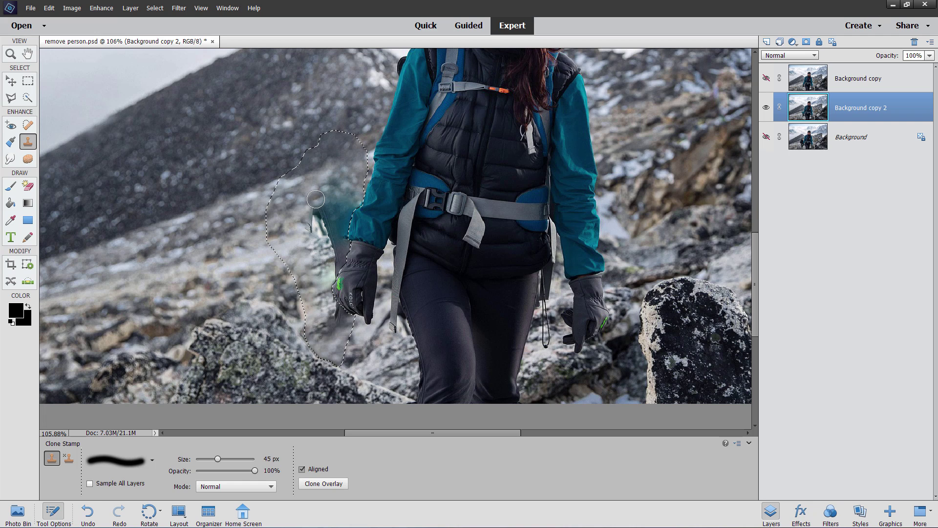
drag(317, 198, 329, 188)
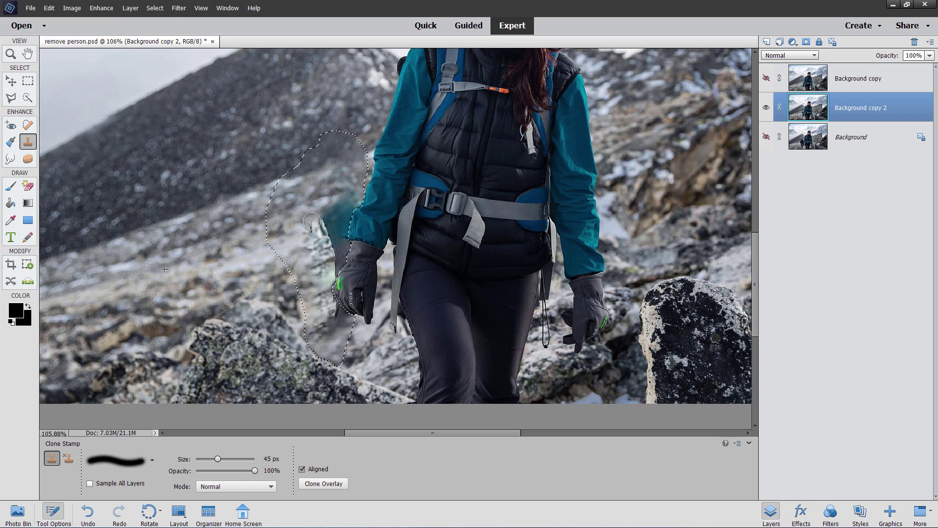
mouse_move(312, 222)
mouse_down()
mouse_move(339, 204)
mouse_move(340, 222)
mouse_move(357, 198)
mouse_move(328, 238)
mouse_move(341, 224)
mouse_move(325, 287)
mouse_up()
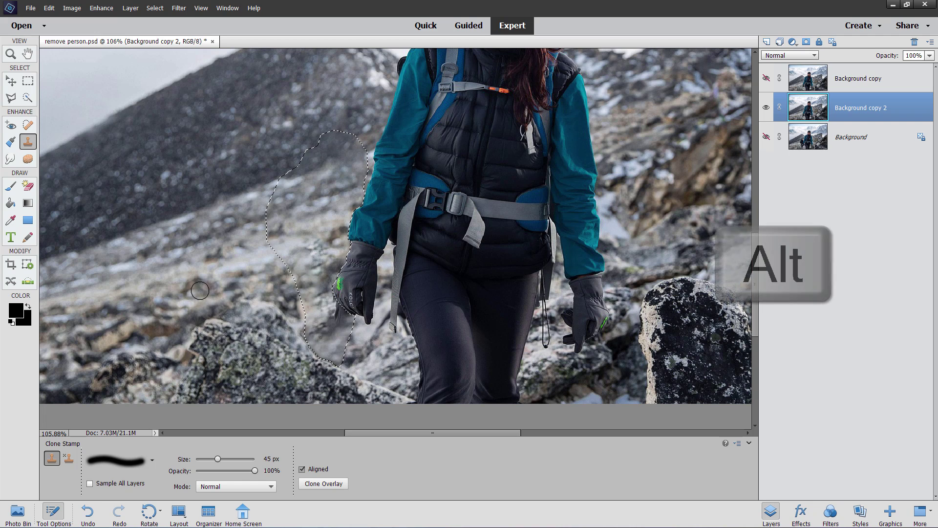
Step: Resample rock areas and clone texture over remaining smudges beside and left of the glove
alt+click(327, 289)
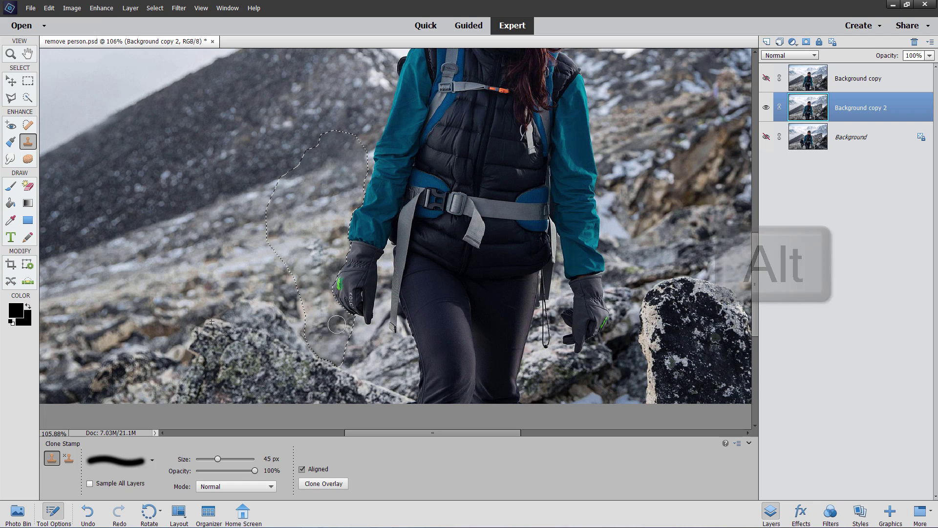
drag(332, 320, 315, 311)
alt+click(230, 258)
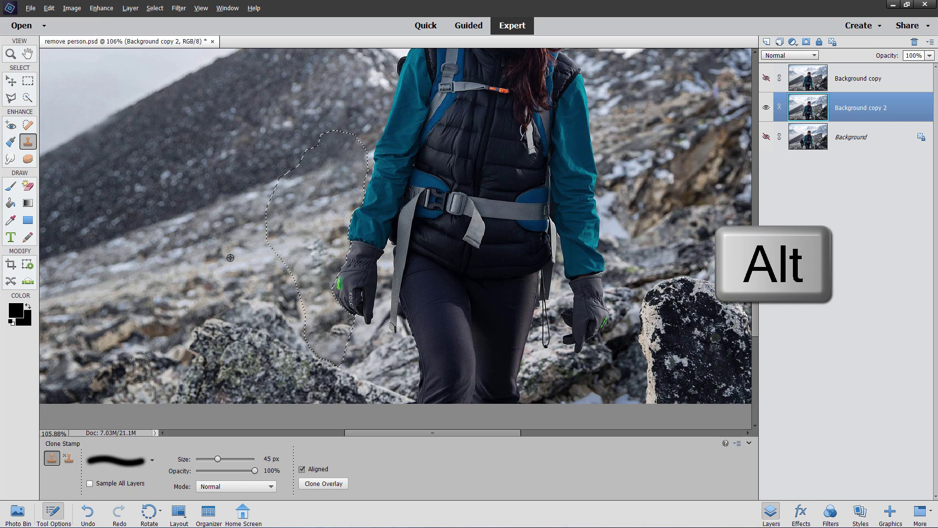
drag(317, 249, 324, 247)
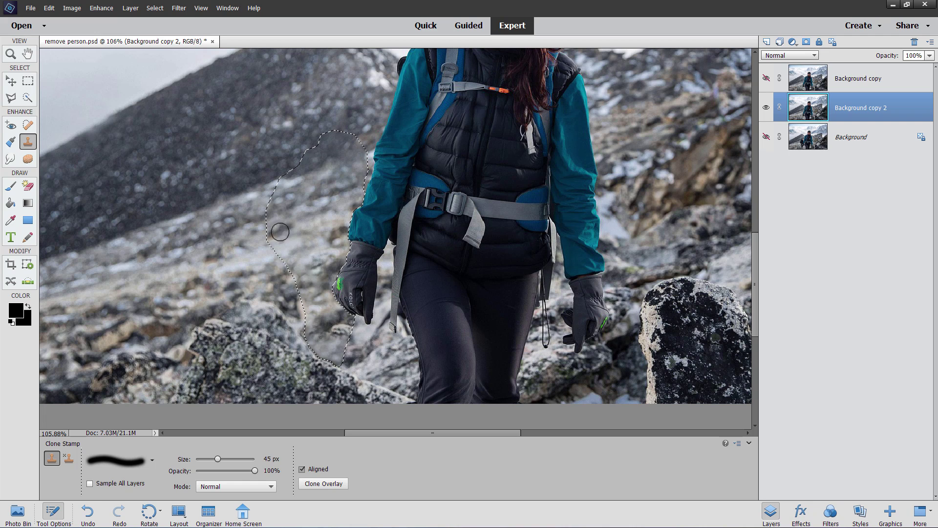
key(alt)
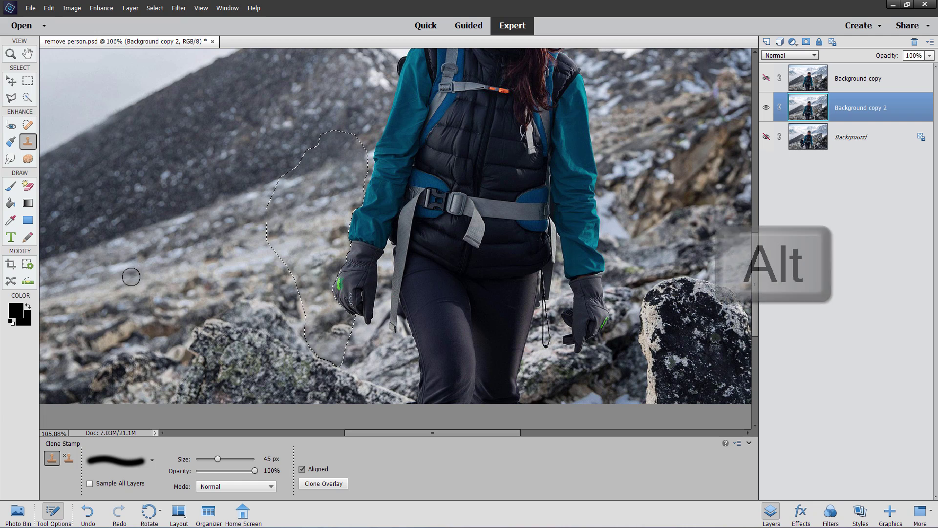
alt+click(130, 277)
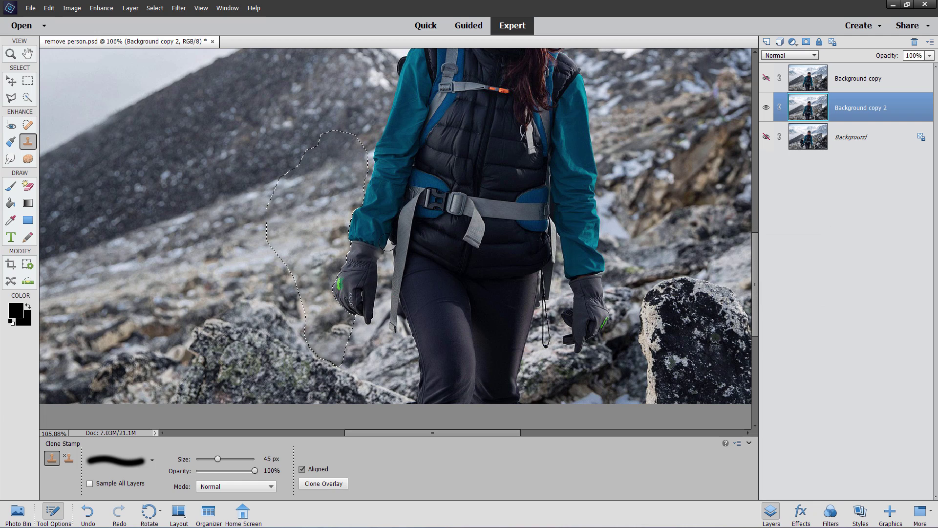
mouse_move(292, 332)
mouse_down()
mouse_move(322, 290)
mouse_move(348, 363)
mouse_up()
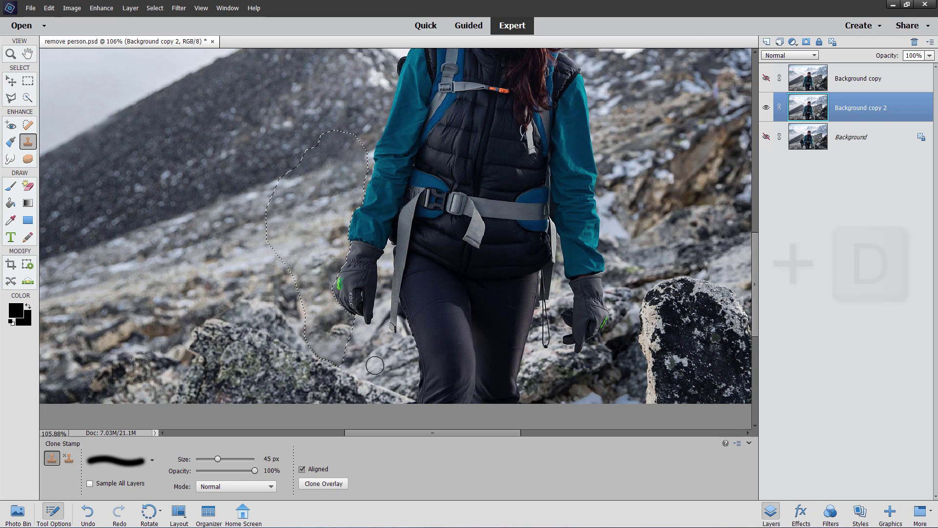
Step: Deselect, clone rock texture below the glove, and zoom out to see the whole photo
key(ctrl+d)
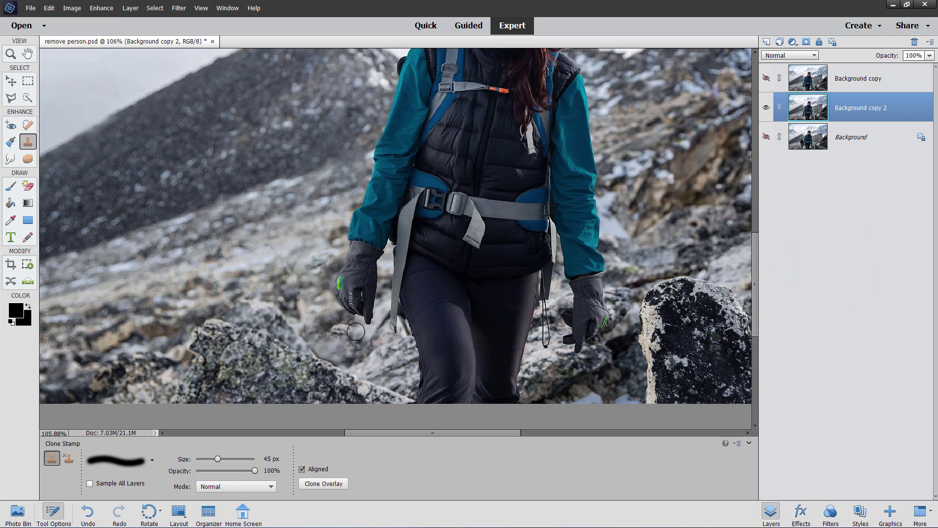
mouse_move(347, 323)
mouse_down()
mouse_move(344, 350)
mouse_move(383, 365)
mouse_up()
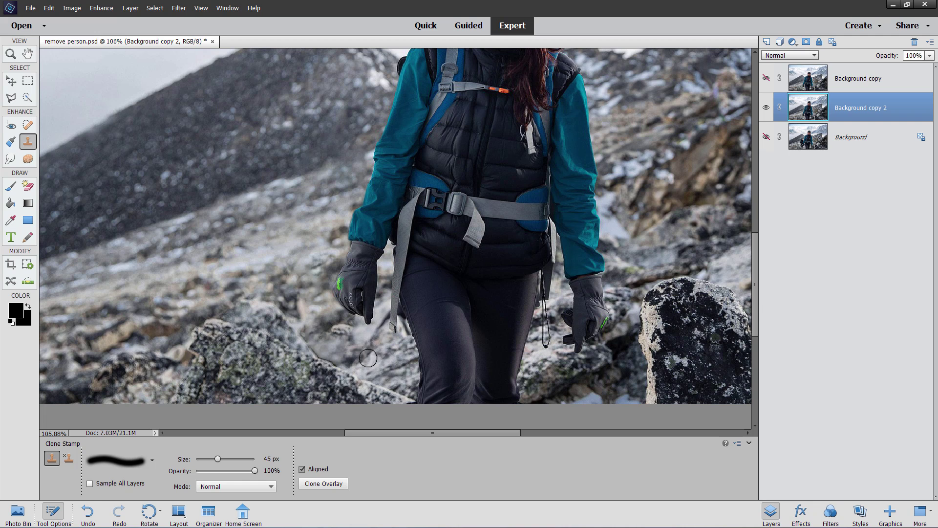
key(alt)
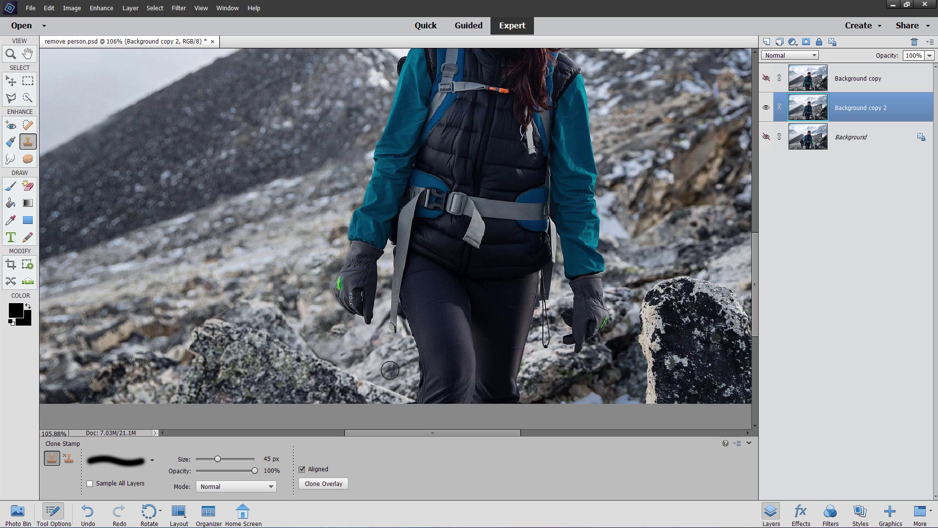
scroll(310, 237, down, 4)
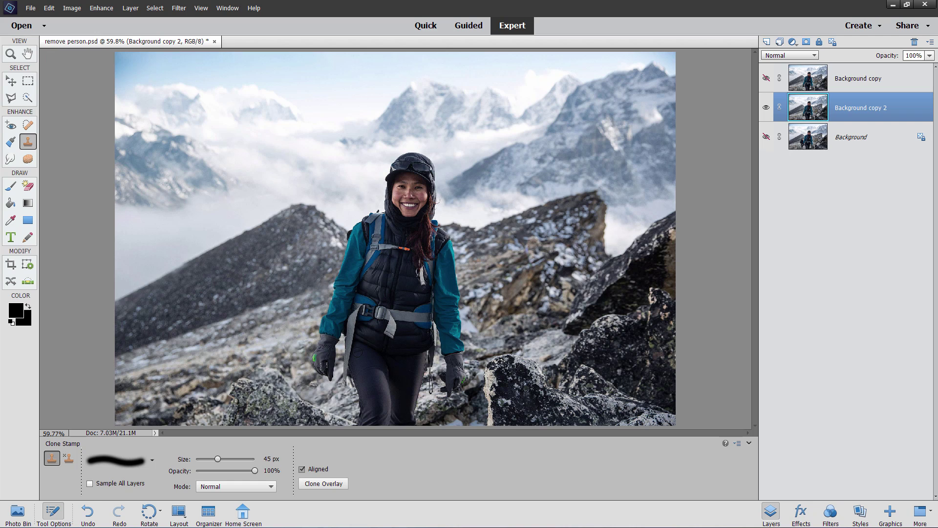
Step: Turn on the Background layer and toggle Background copy 2 to compare before and after
click(766, 137)
click(766, 109)
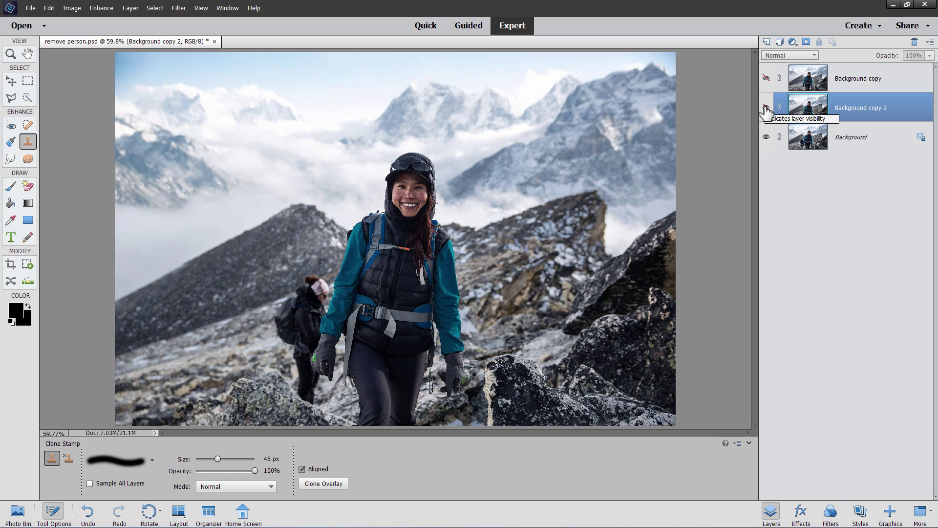
click(766, 109)
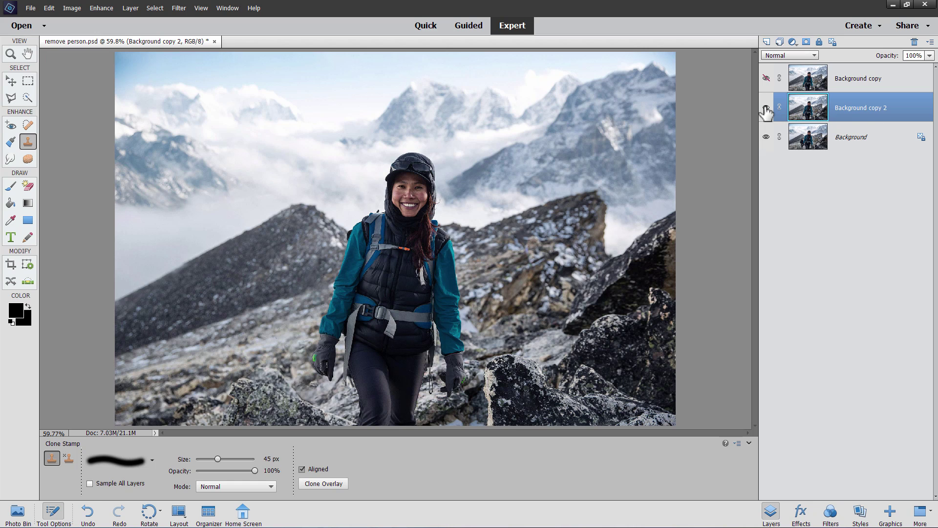
click(765, 109)
click(766, 109)
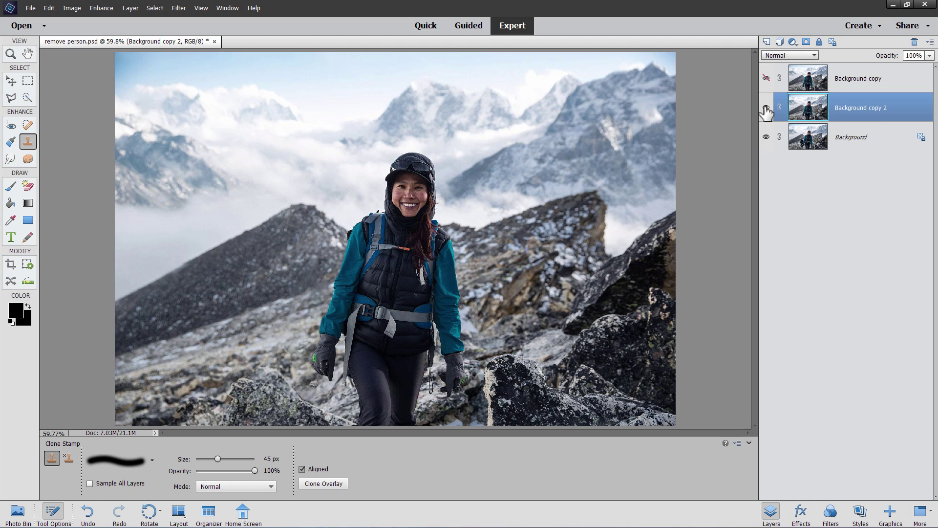